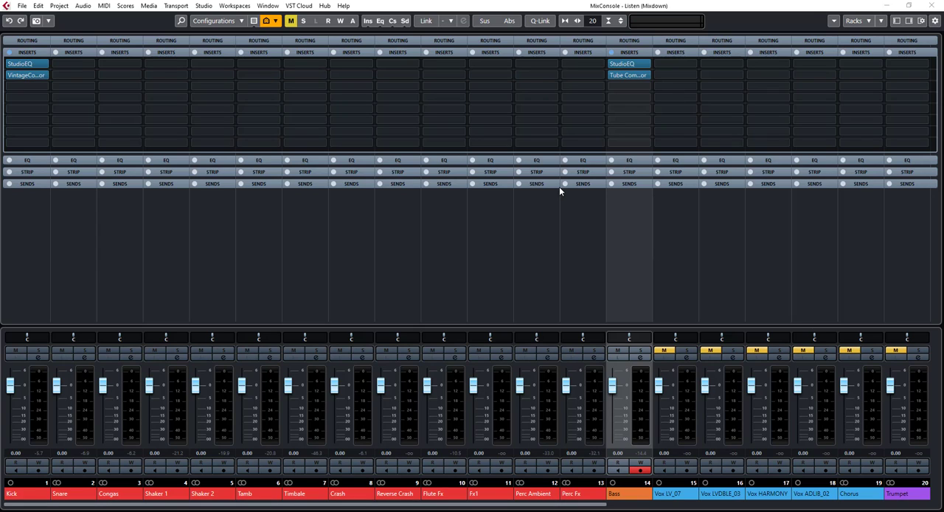
Open the Bass channel settings and play the song from further in to examine the bass's frequency spectrum
click(641, 359)
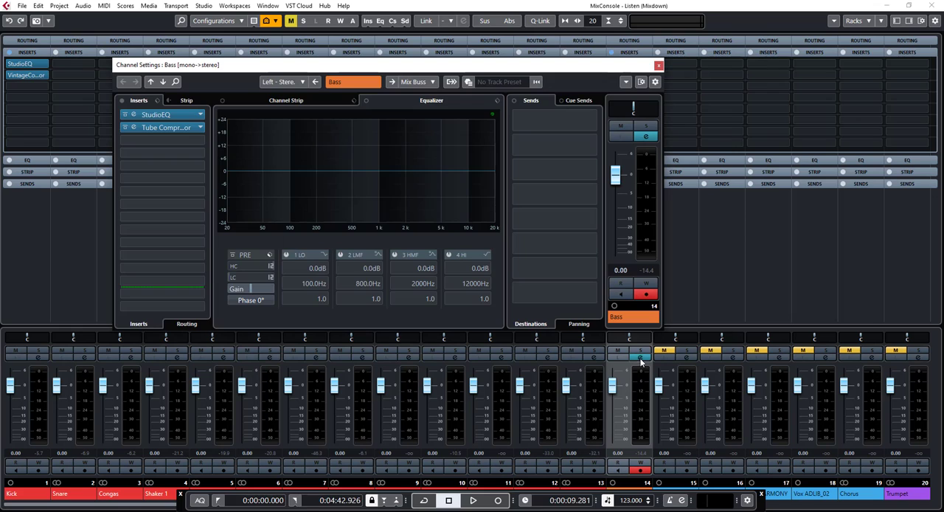
drag(240, 70, 318, 77)
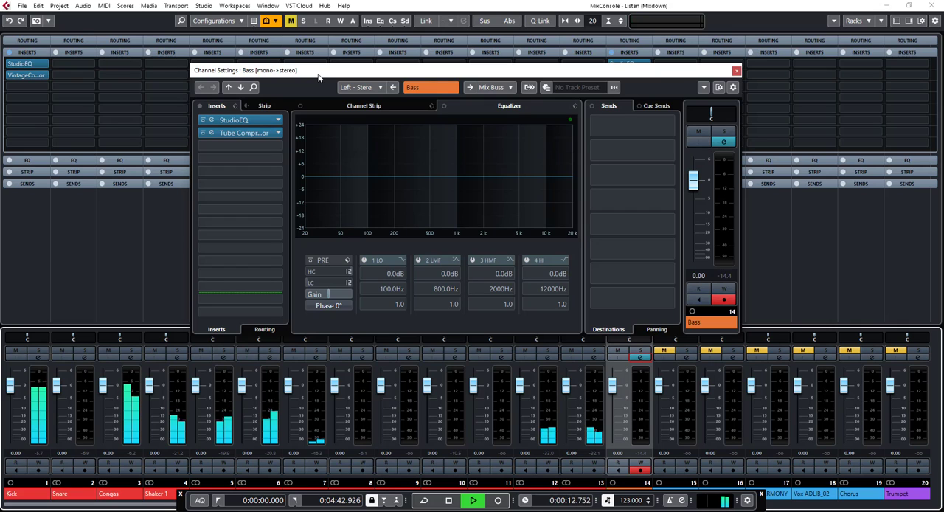
key(space)
key(KP_Add)
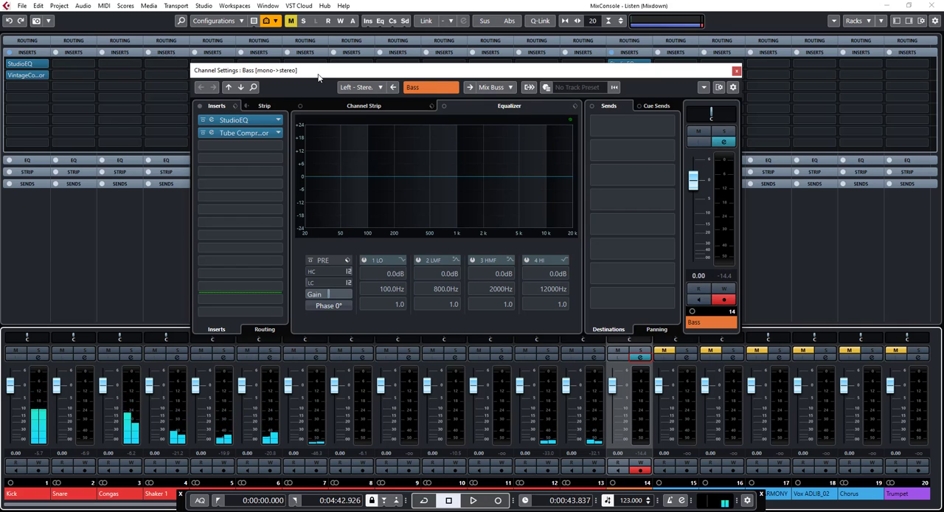
key(KP_Add)
key(space)
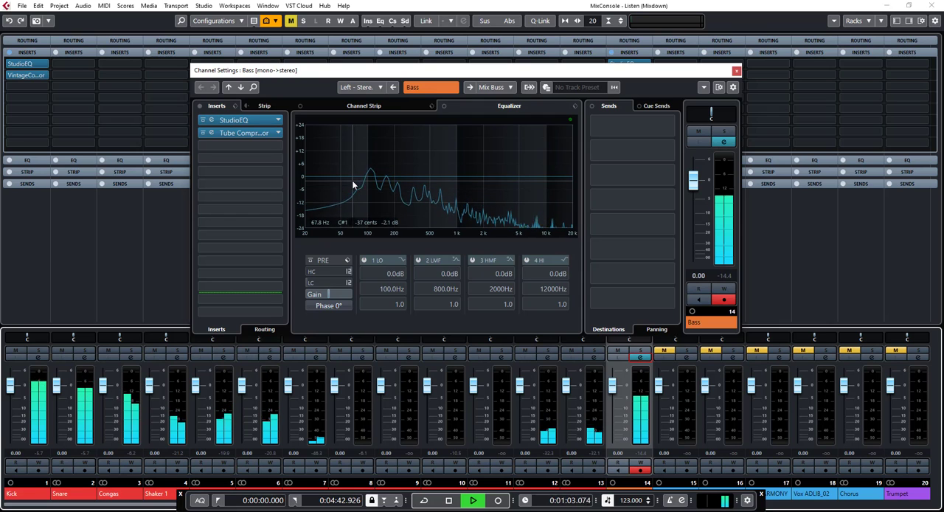
key(space)
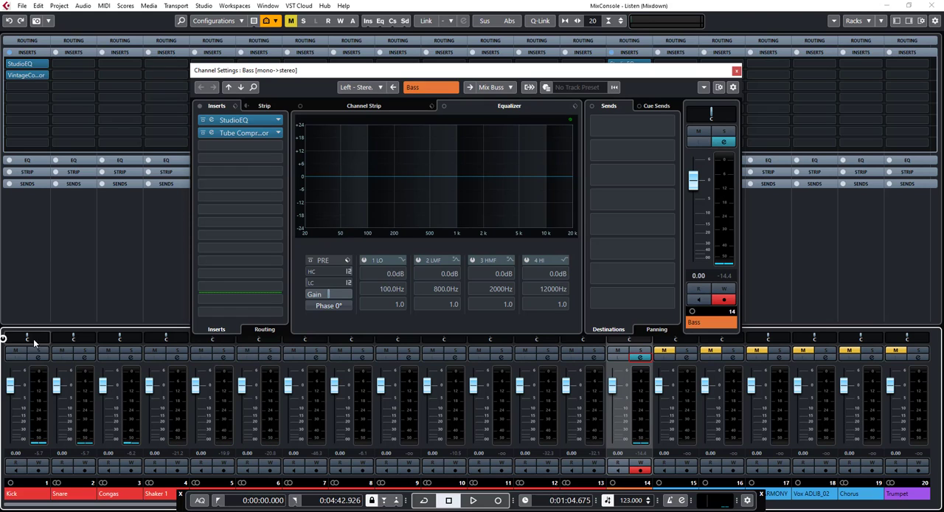
Open the Kick channel settings and play the mix to examine the kick's frequency spectrum
click(38, 357)
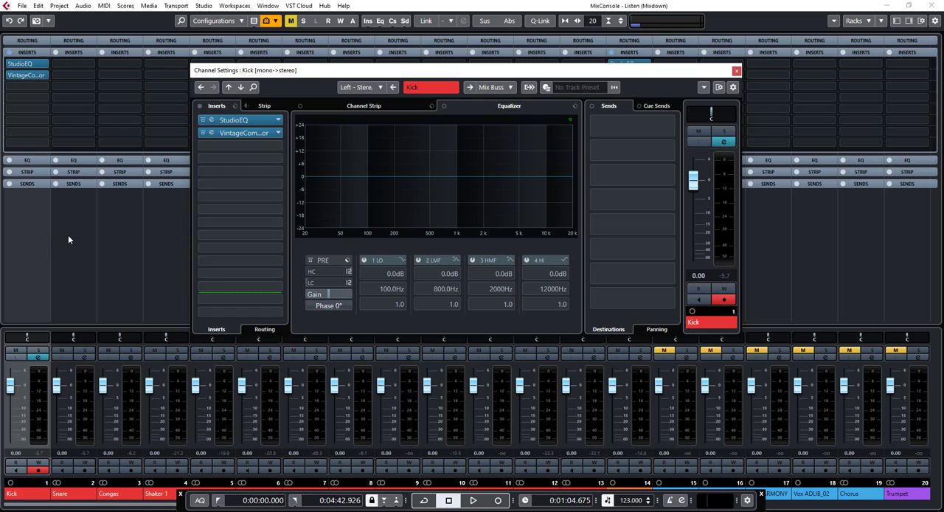
key(space)
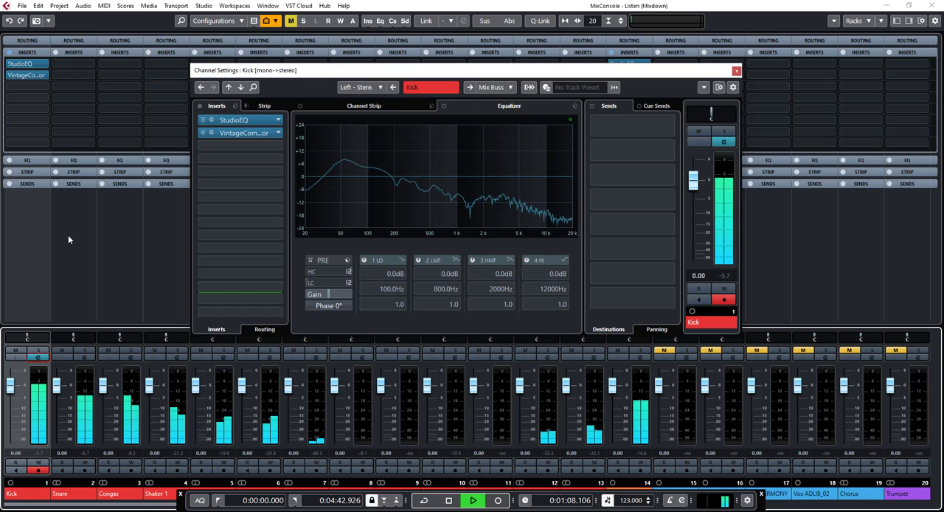
key(space)
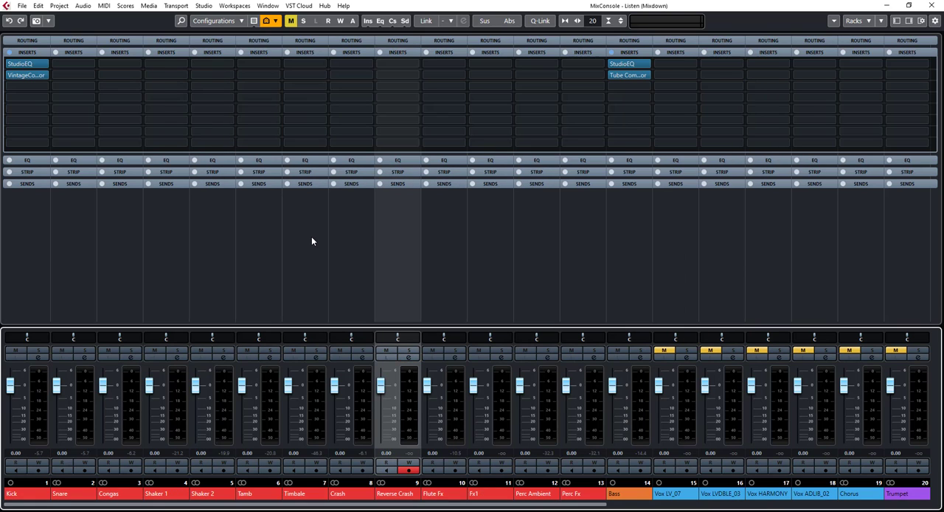
Examine the StudioEQ curves on the Kick and Bass channels, closing both plug-in windows when done
double_click(23, 64)
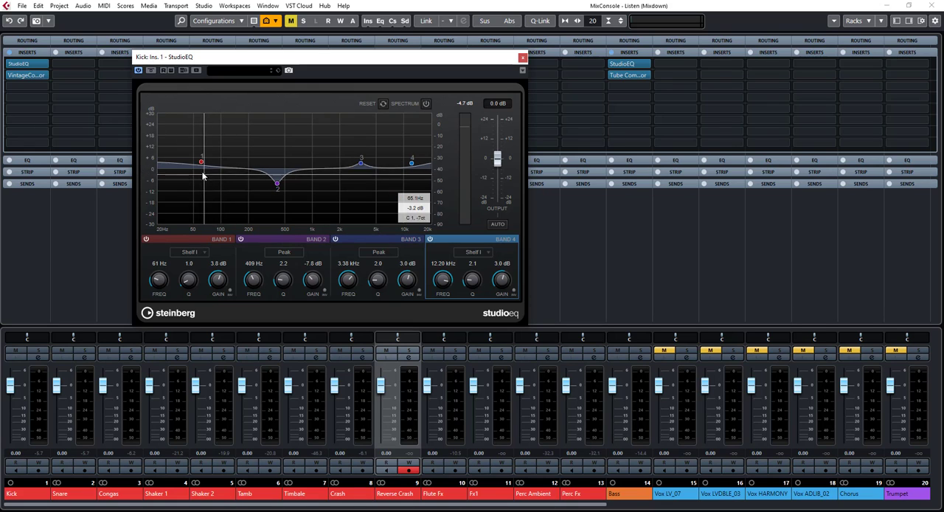
click(626, 68)
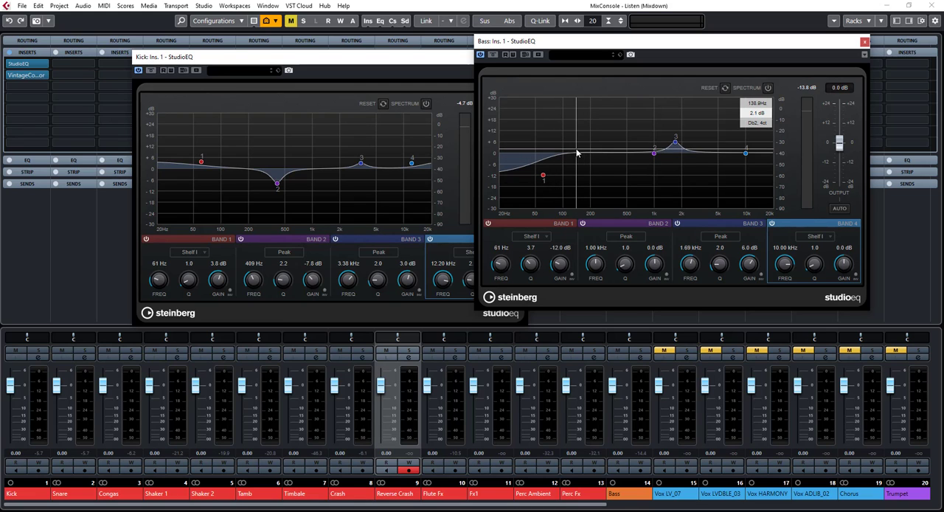
click(864, 41)
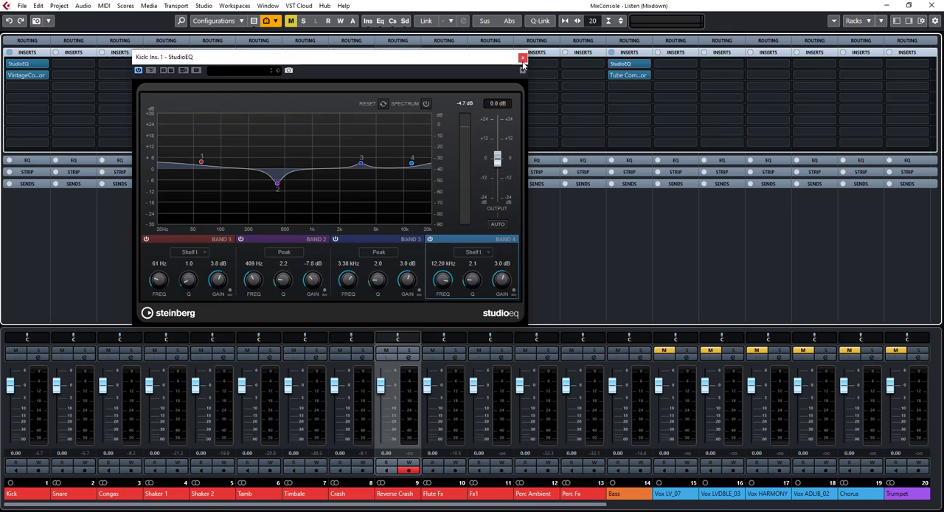
click(523, 57)
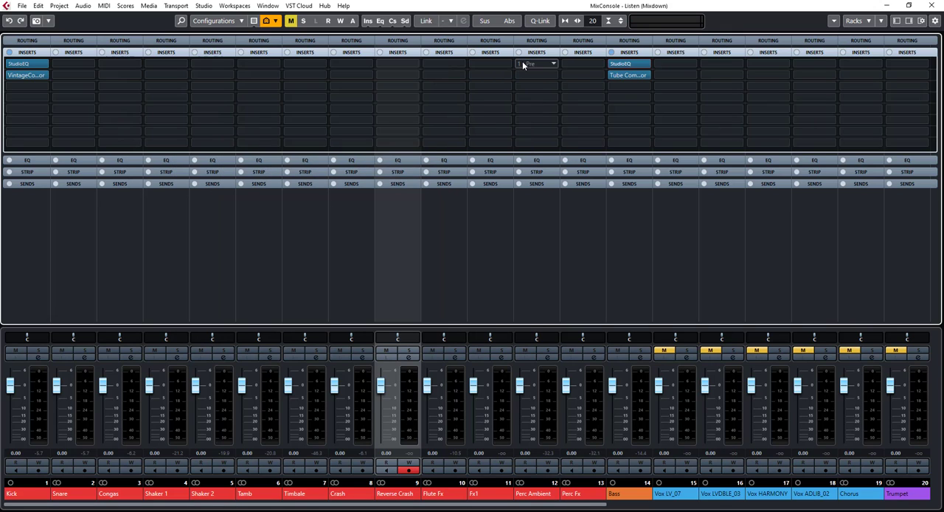
Enable the low-cut filter at 20 Hz in the Kick channel's equalizer and set its slope to 24 dB/Oct
double_click(20, 66)
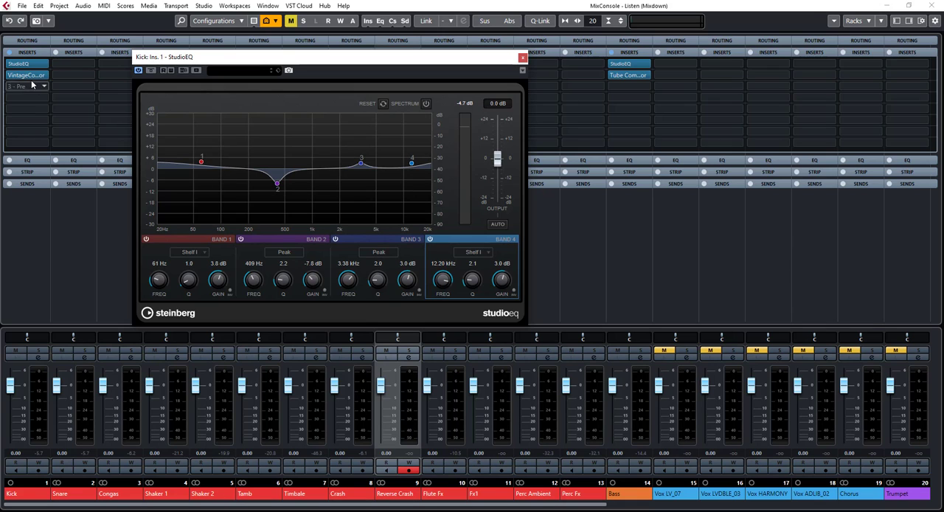
click(39, 359)
click(38, 359)
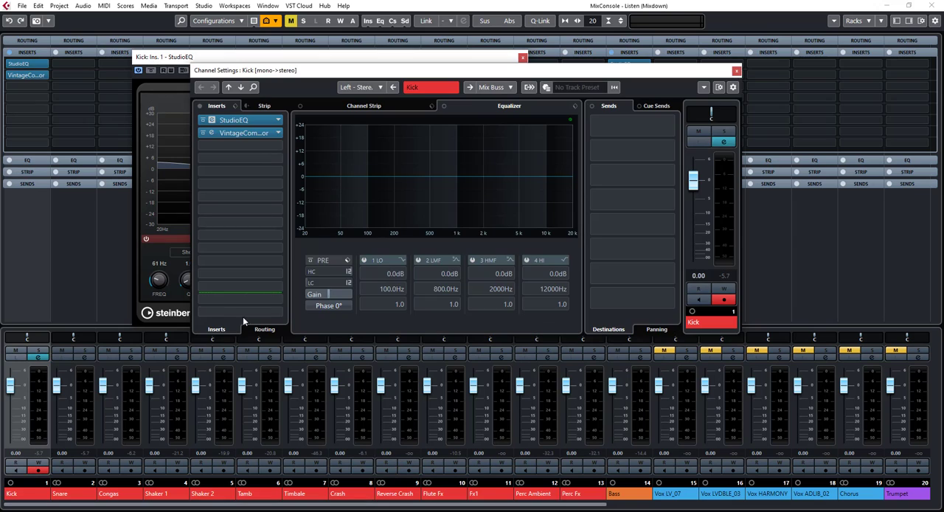
click(310, 284)
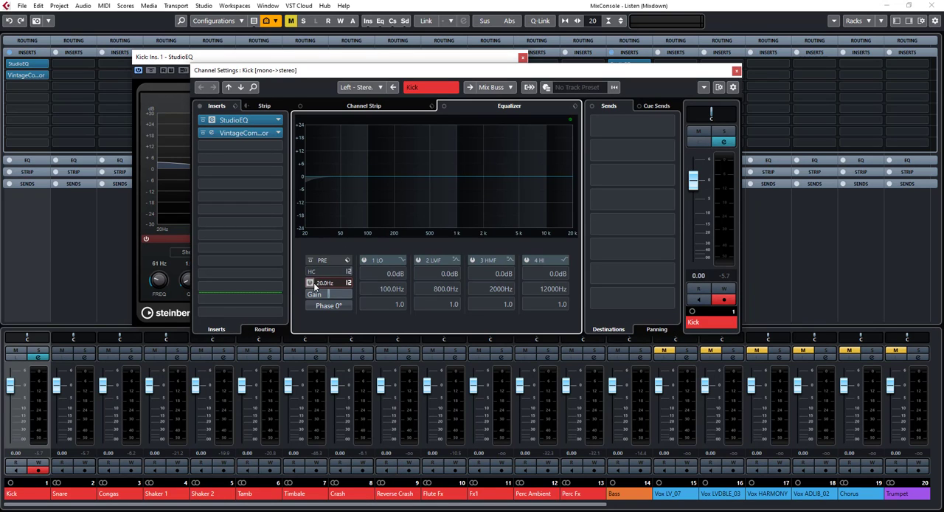
click(347, 284)
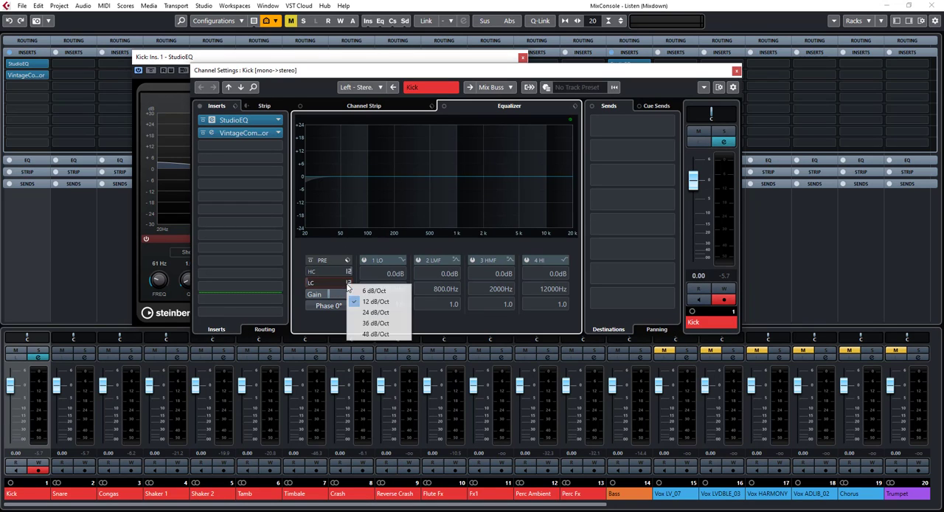
click(368, 314)
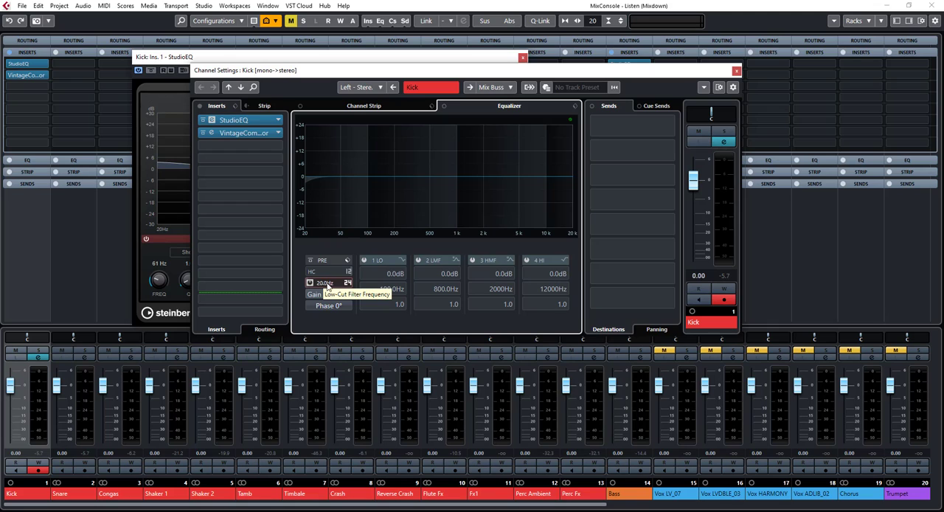
click(737, 70)
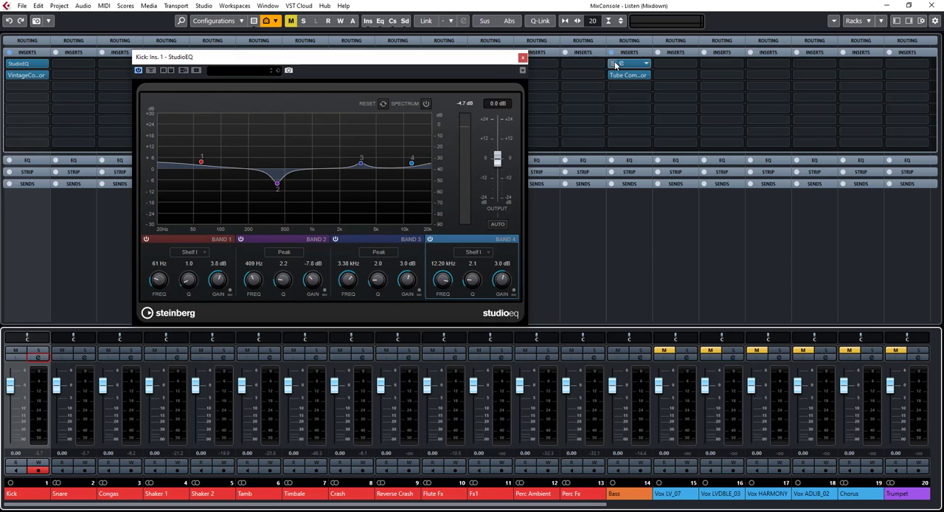
Play the mix with StudioEQ bypassed on Kick and Bass to compare the sound without and with EQ
click(11, 64)
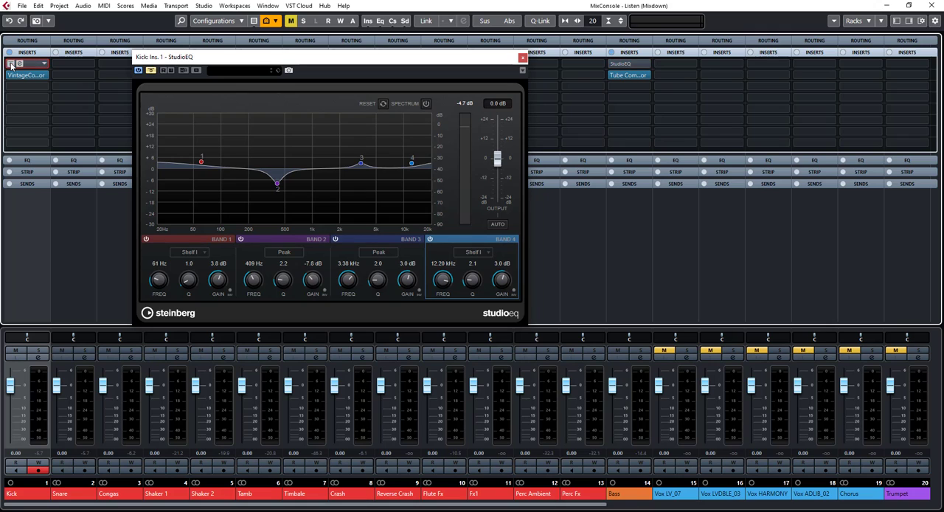
key(space)
mouse_move(620, 66)
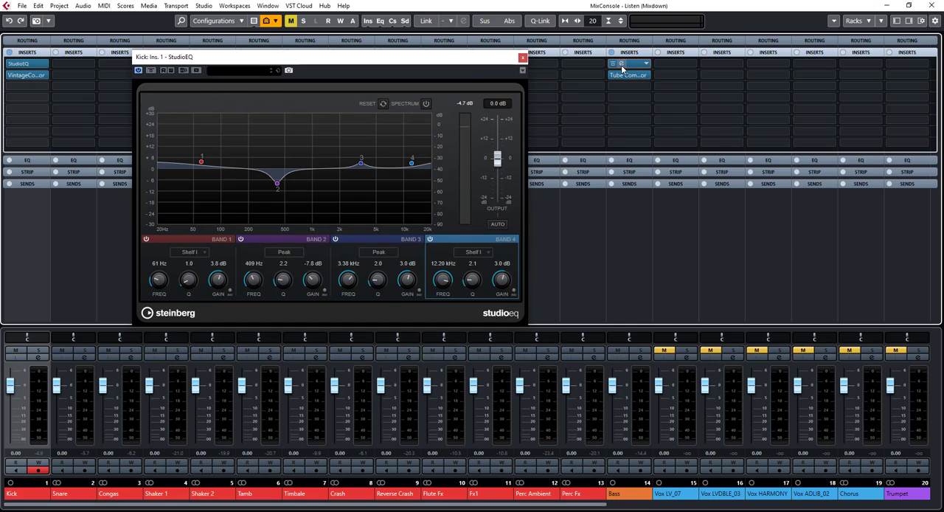
Compare the Kick and Bass StudioEQ curves side by side, closing both windows when done
click(617, 65)
drag(458, 61, 346, 53)
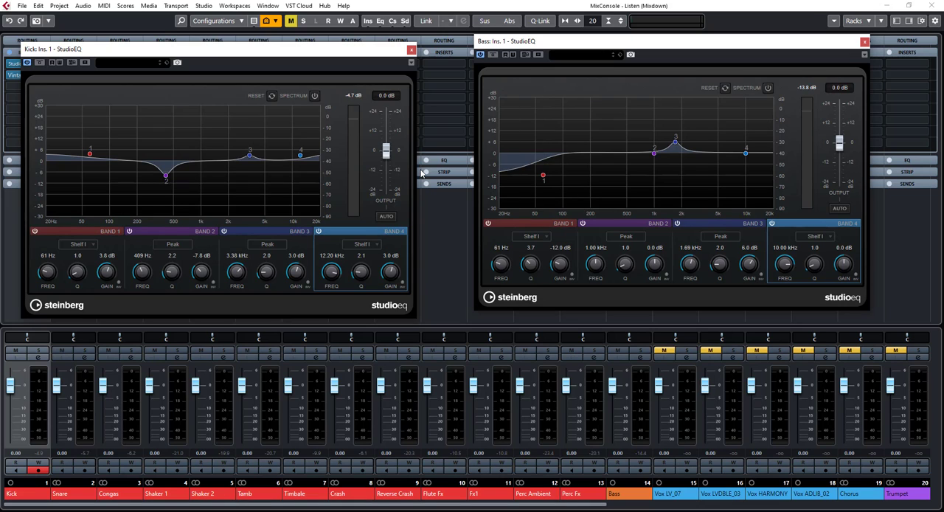
click(864, 44)
click(410, 50)
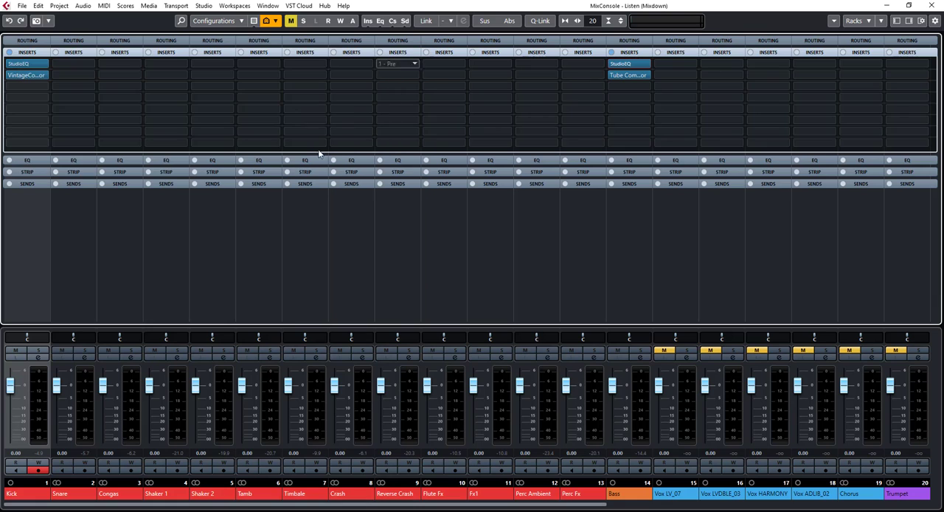
Boost the Kick channel's first EQ band by 5.5 dB at 61.3 Hz, using a parametric filter with a Q of 3.9
click(40, 358)
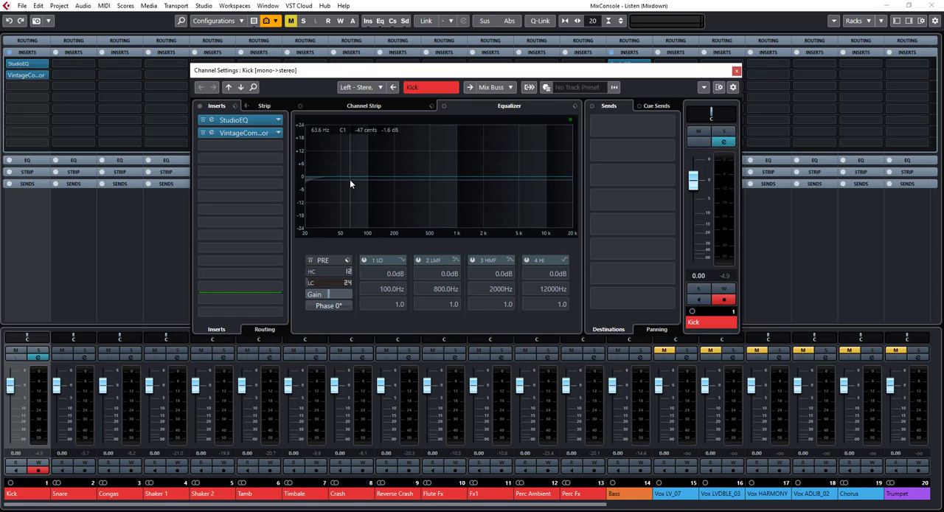
key(space)
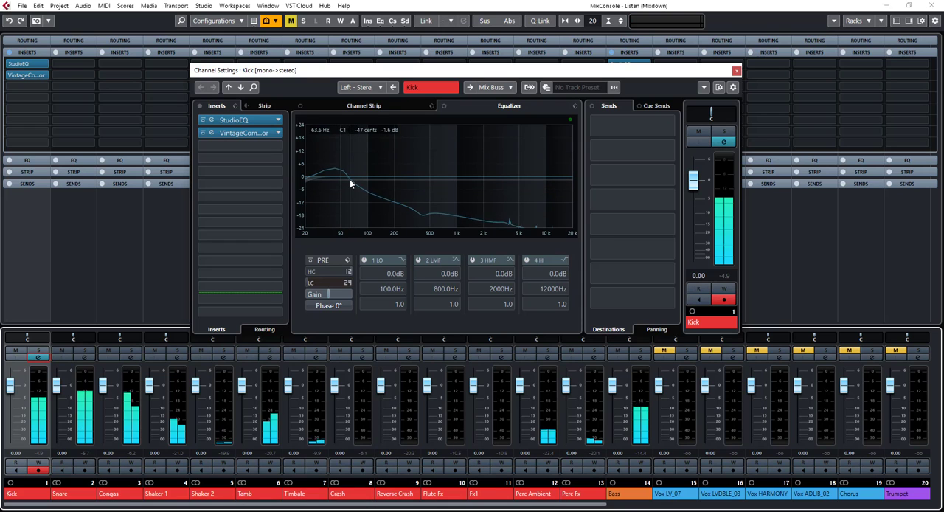
mouse_move(345, 175)
mouse_down()
mouse_move(342, 157)
mouse_move(345, 169)
mouse_up()
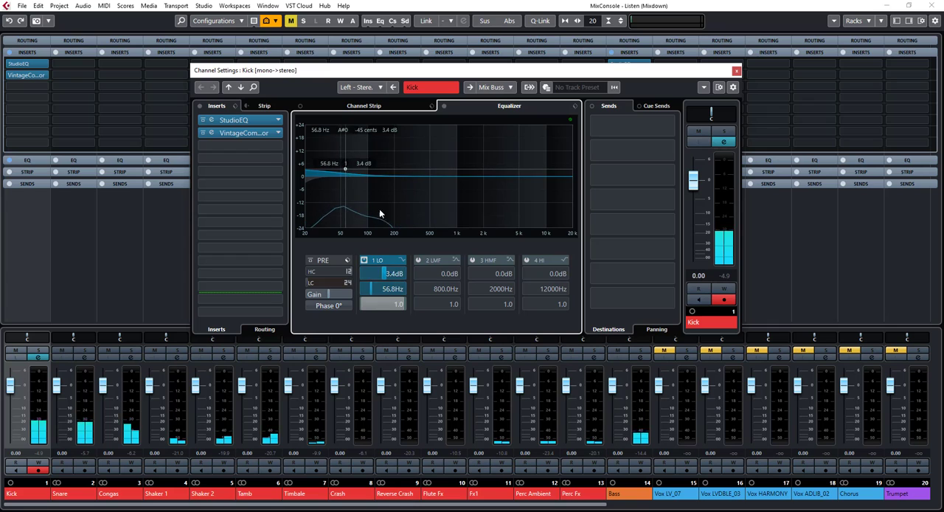
click(400, 260)
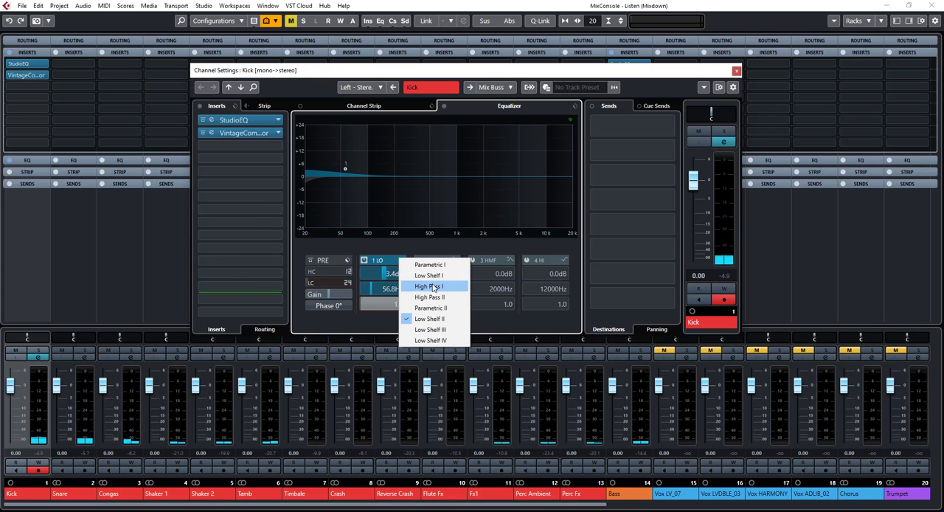
click(441, 276)
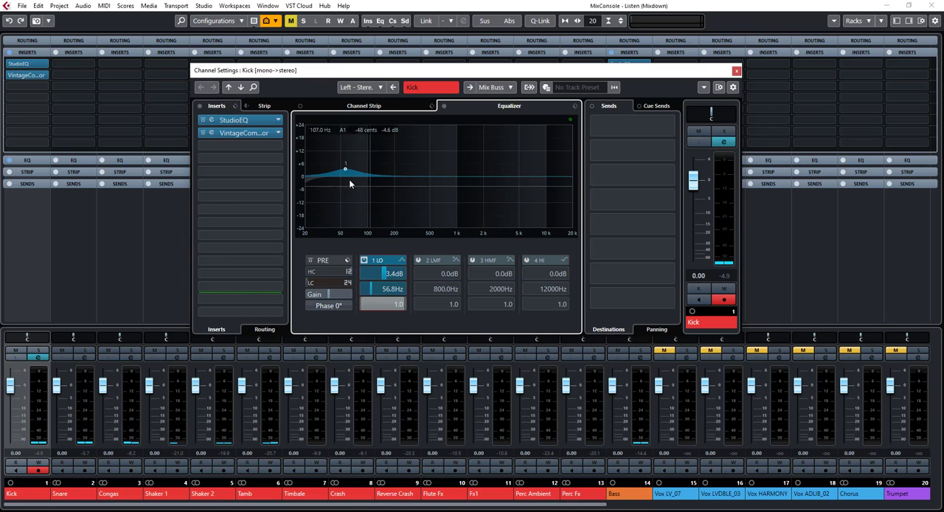
drag(346, 172, 348, 170)
scroll(348, 169, up, 5)
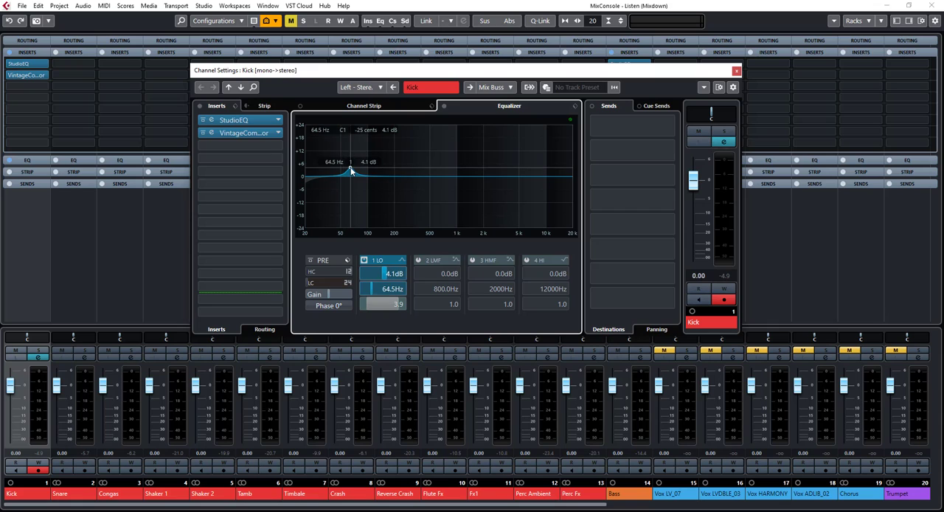
drag(348, 168, 348, 164)
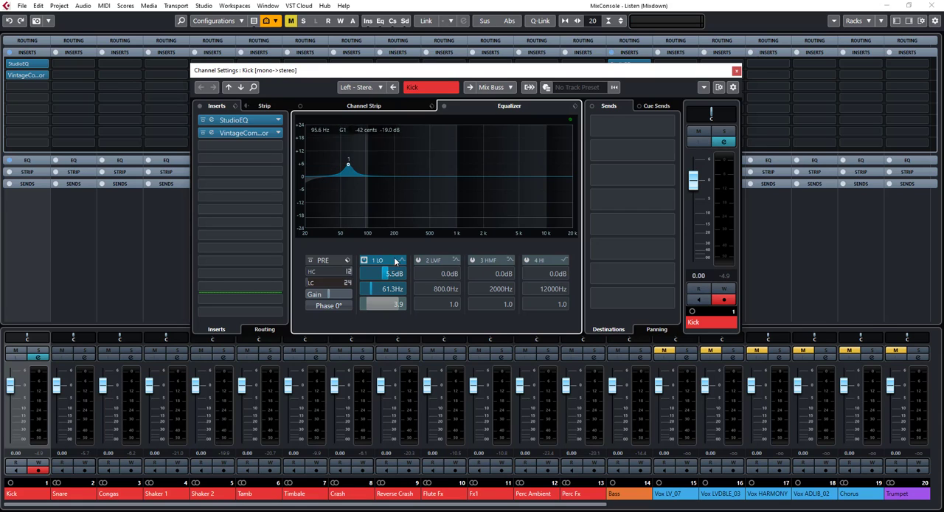
click(736, 71)
Cut the Bass channel's first EQ band by 4.8 dB at 61.3 Hz, using the Parametric I filter with a Q of 2.4
click(642, 357)
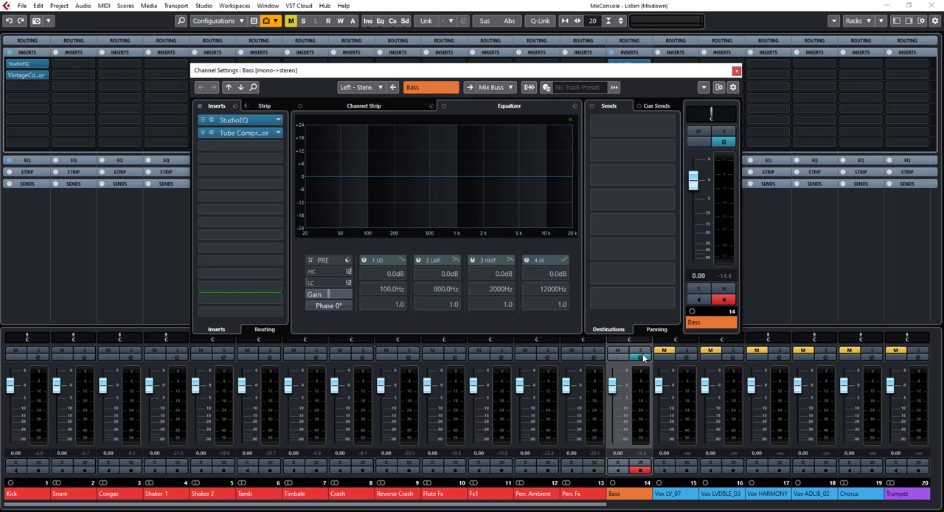
click(352, 177)
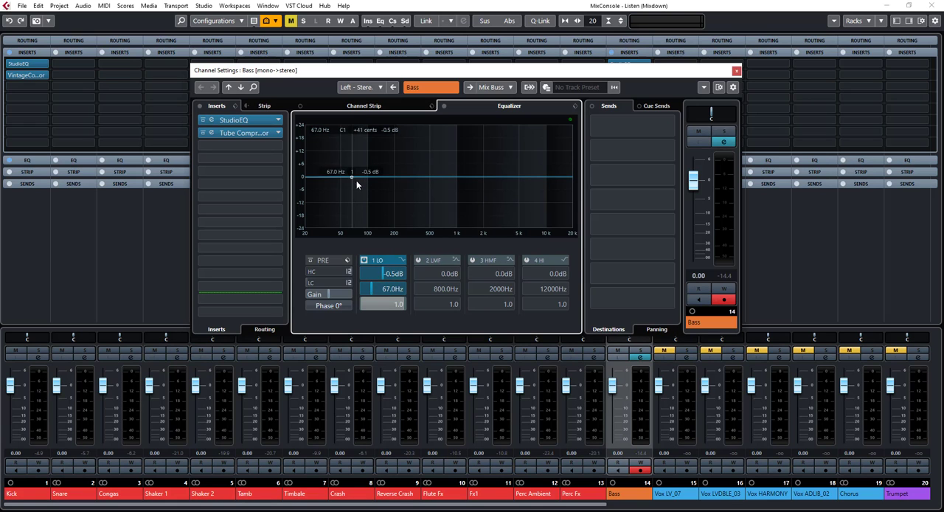
mouse_move(356, 185)
mouse_down()
mouse_move(332, 188)
mouse_move(350, 190)
mouse_up()
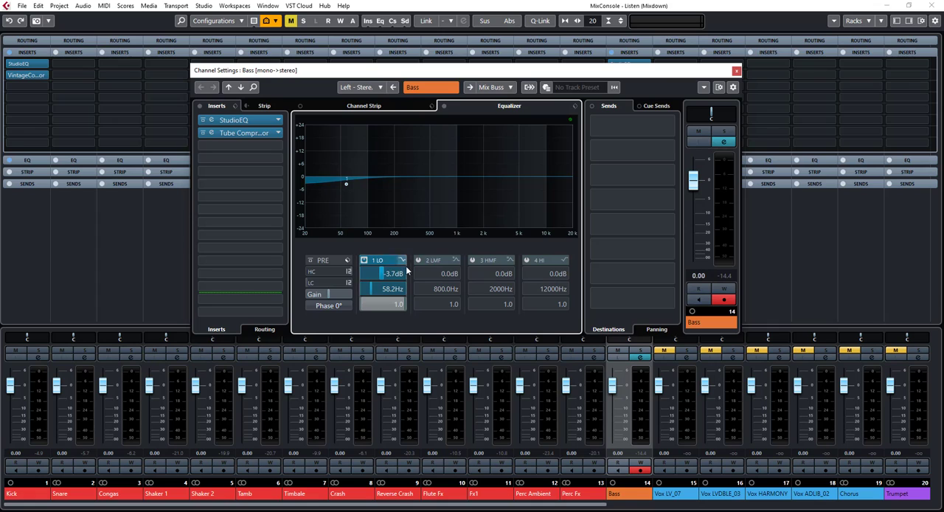
click(403, 260)
click(425, 266)
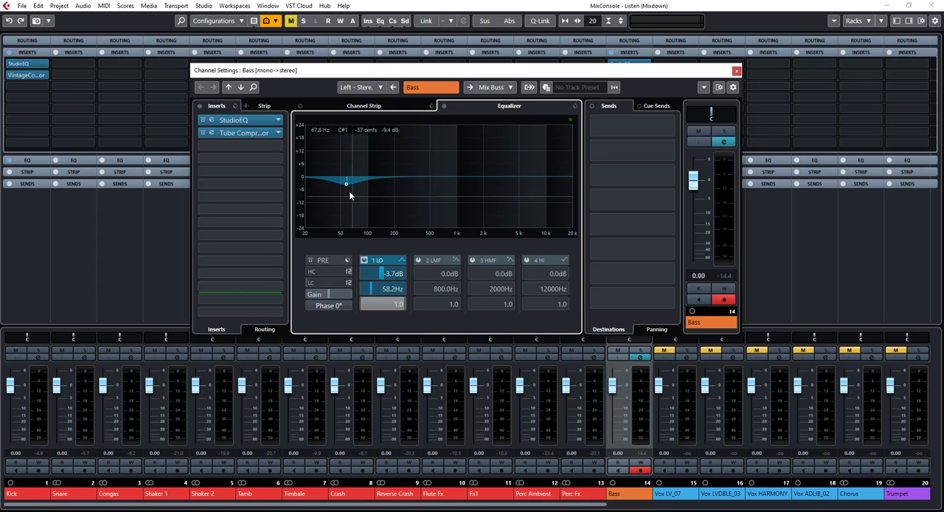
drag(347, 184, 348, 186)
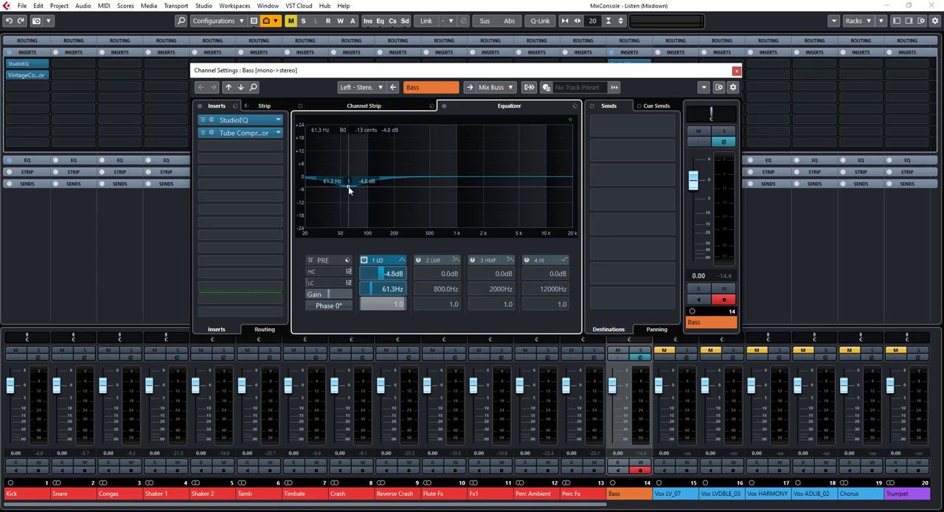
scroll(348, 186, up, 7)
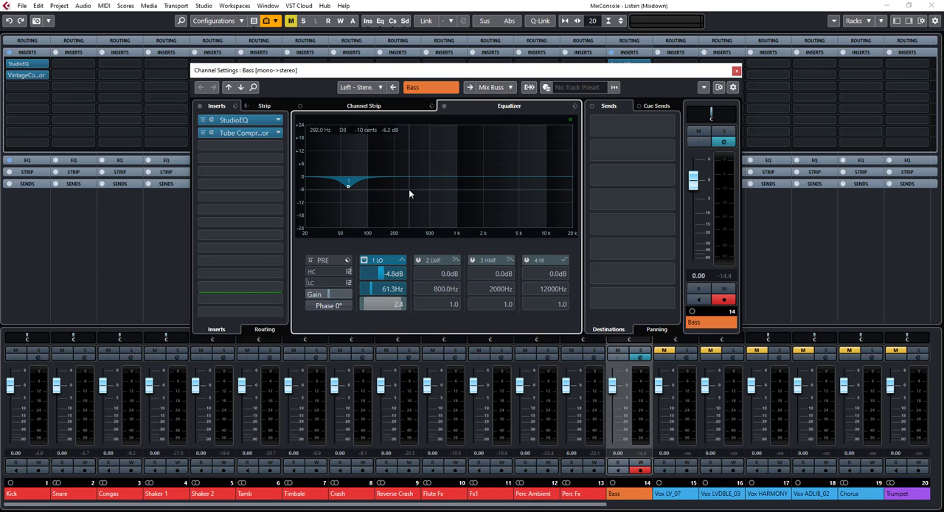
Boost the Bass's second EQ band by 6.6 dB at 121.8 Hz, Q 2.9, and cut the Kick's by 6.4 dB at 118.7 Hz, Q 3.8
drag(377, 176, 375, 166)
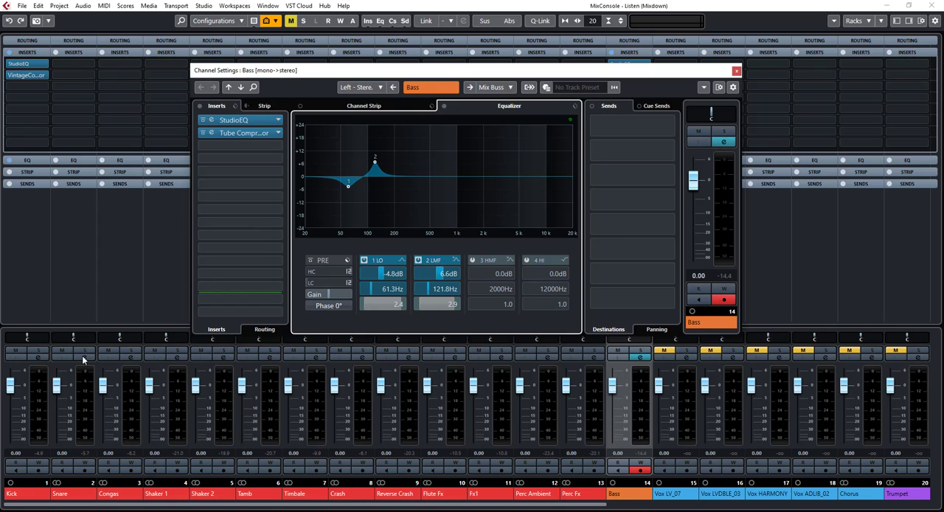
click(38, 357)
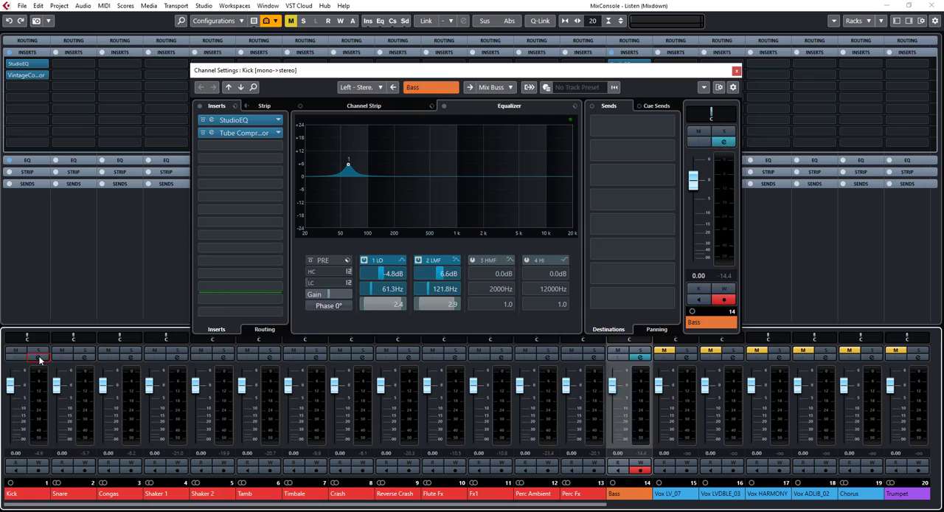
click(370, 183)
drag(370, 183, 374, 191)
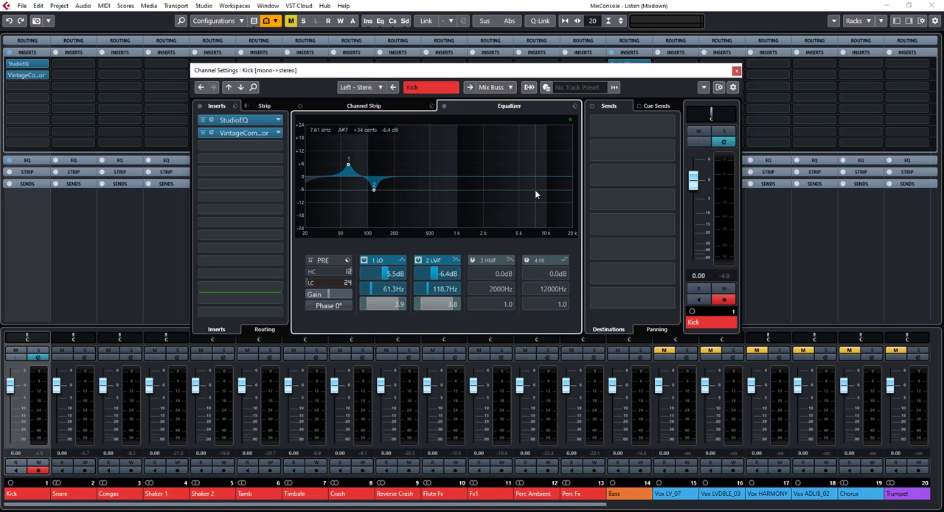
Deactivate the first and second channel EQ bands on both the Kick and Bass channels
click(364, 262)
click(418, 260)
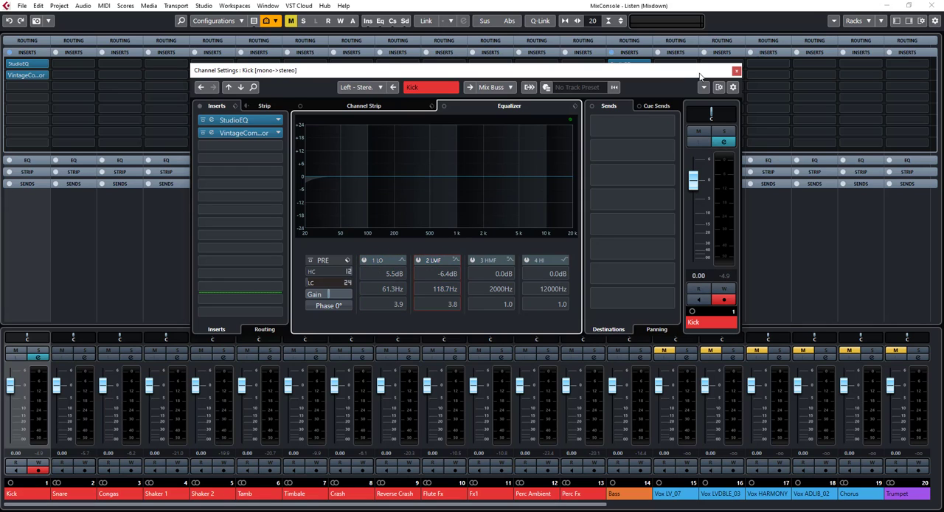
click(736, 71)
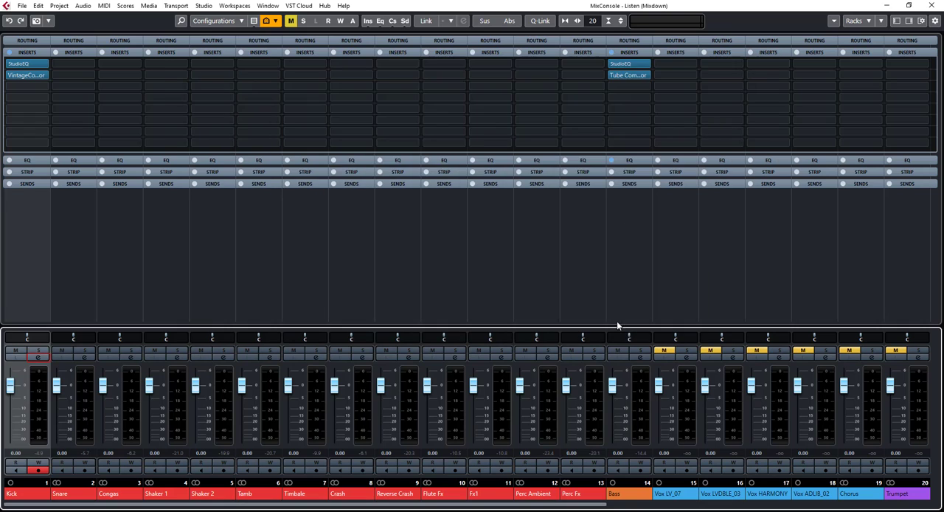
click(640, 357)
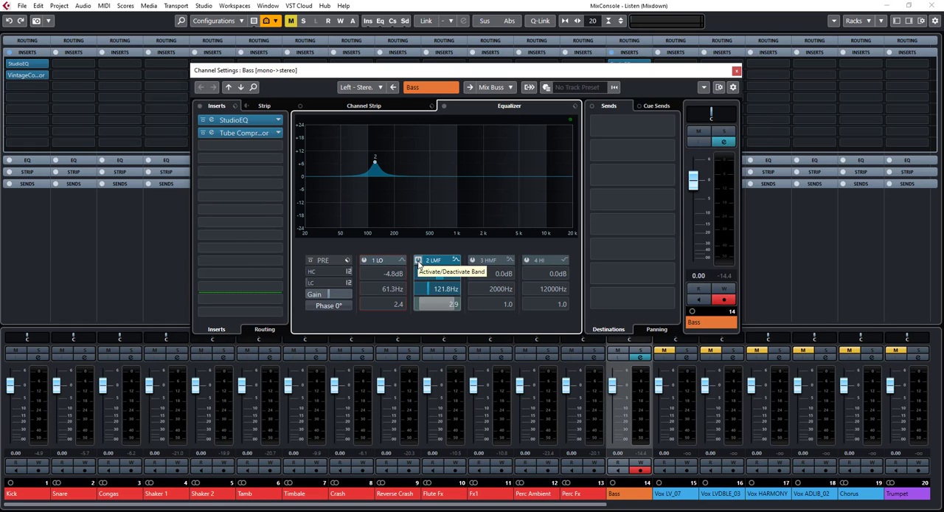
click(419, 261)
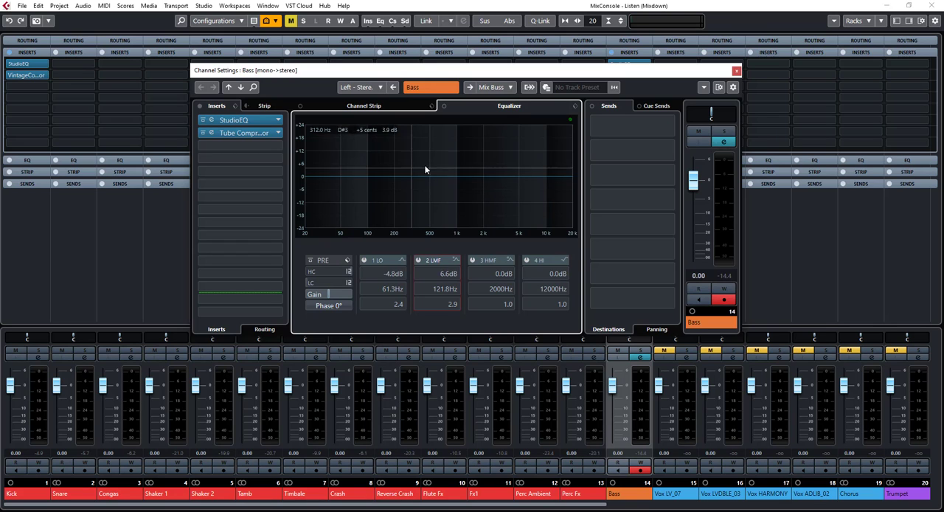
Try cutting the Bass channel's second EQ band by 4.6 dB at 112.8 Hz, and switch the band off again
key(space)
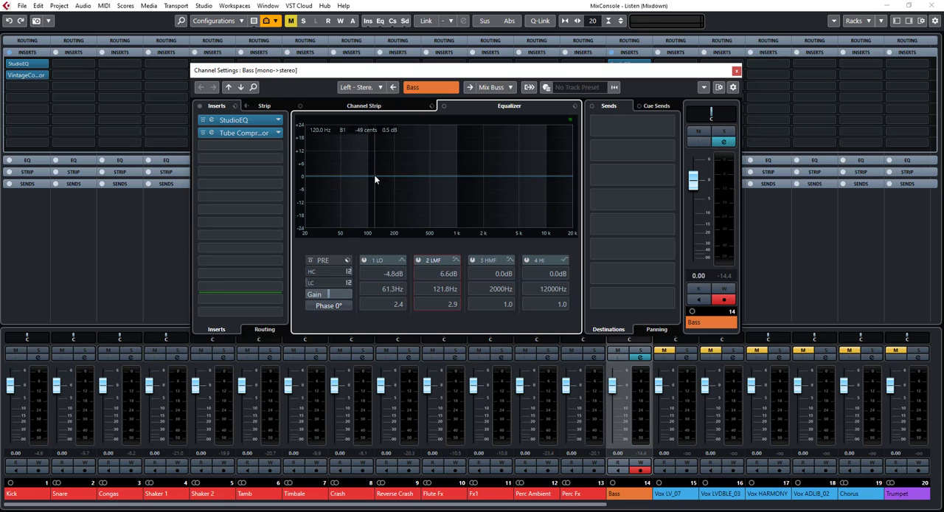
drag(375, 180, 373, 201)
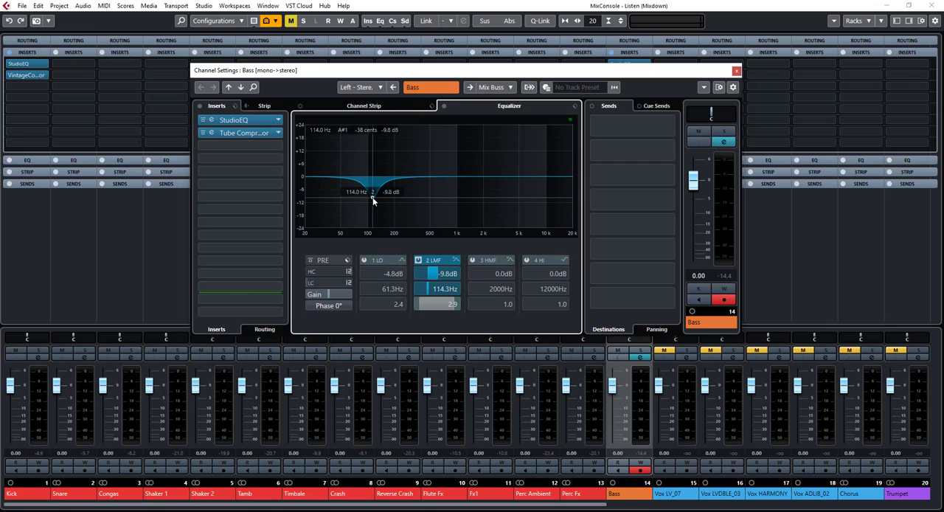
drag(377, 199, 371, 184)
click(418, 260)
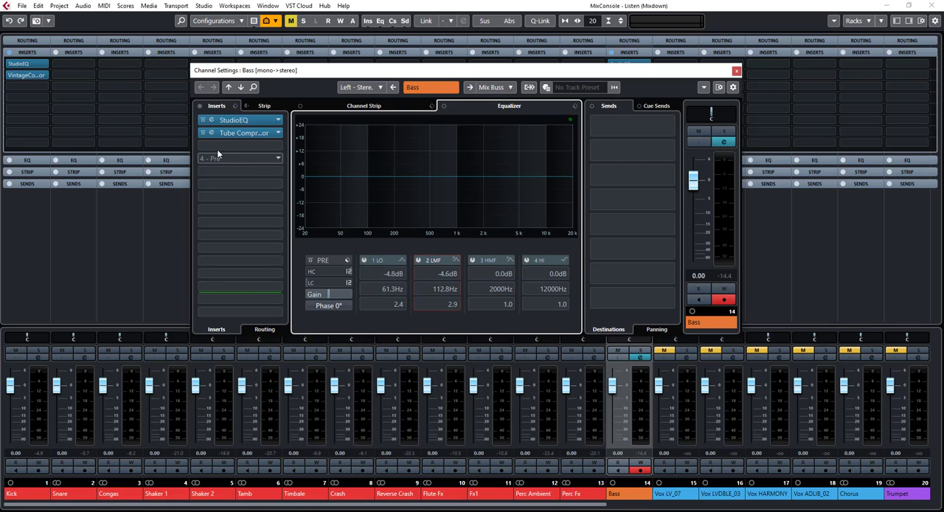
Examine the StudioEQ curves on Bass and Kick, closing each plug-in window and the Bass channel settings
click(225, 120)
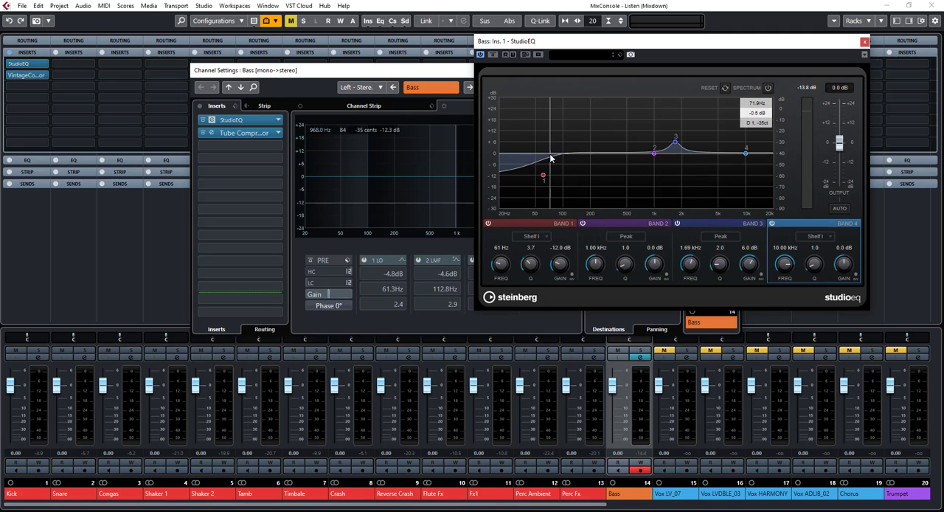
click(864, 43)
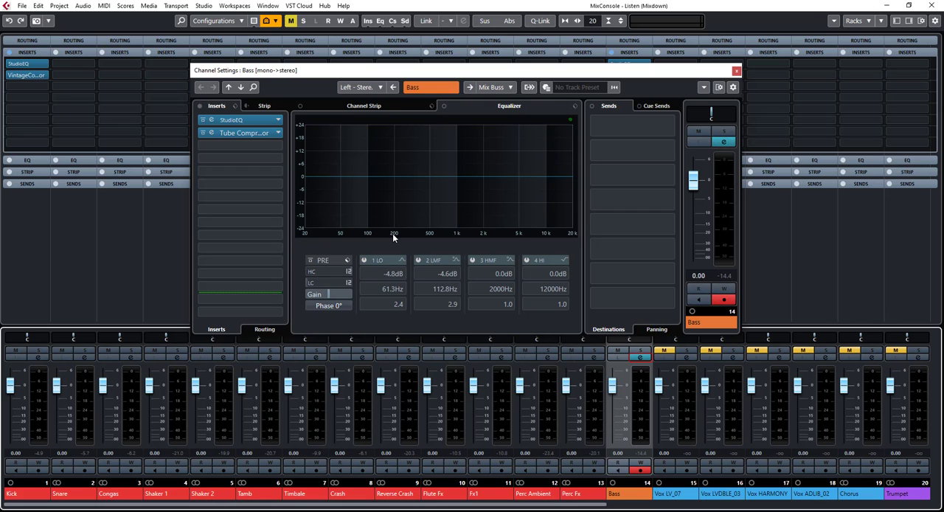
click(736, 70)
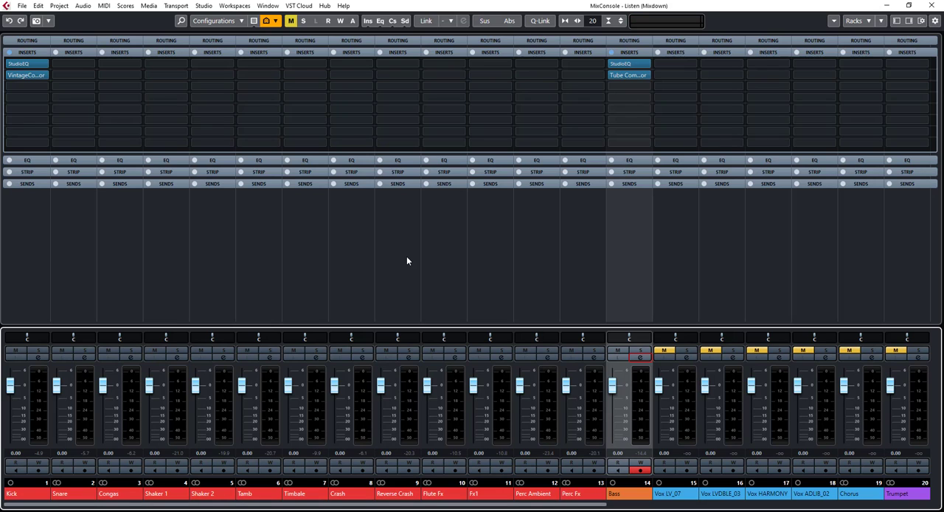
click(18, 64)
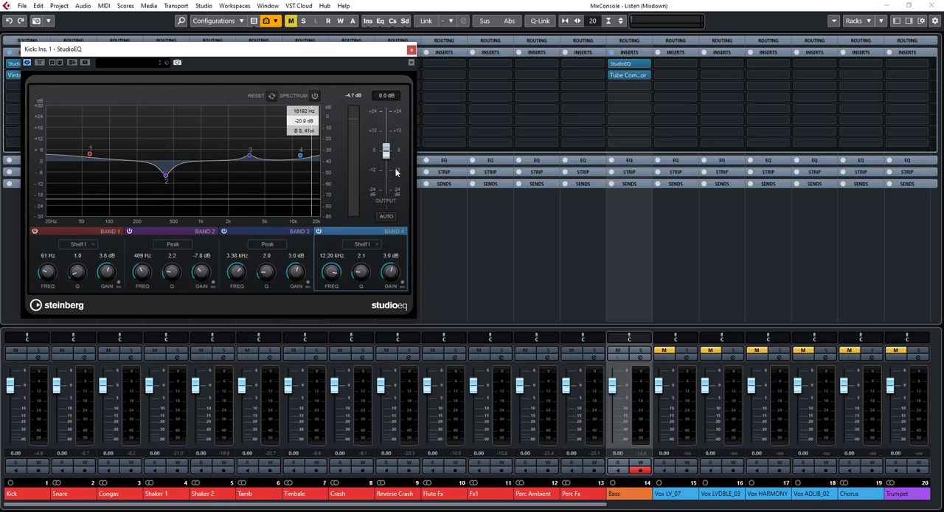
click(411, 51)
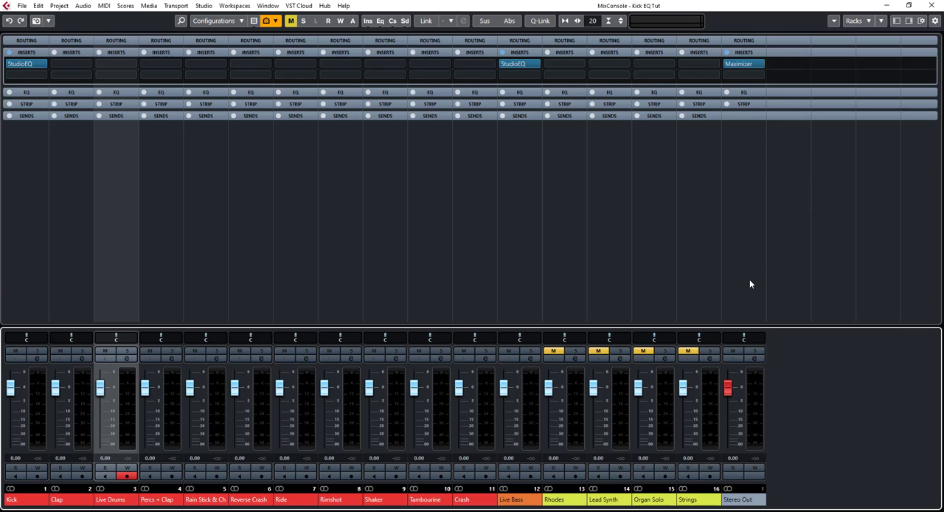
Open StudioEQ on Kick and Live Bass in the Kick EQ Tut project and arrange the windows side by side for comparison
click(23, 65)
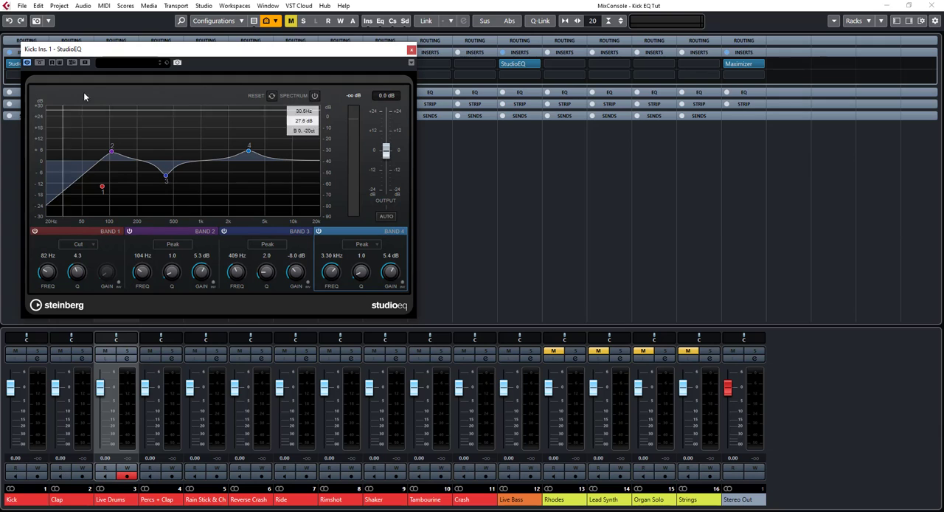
drag(135, 50, 203, 84)
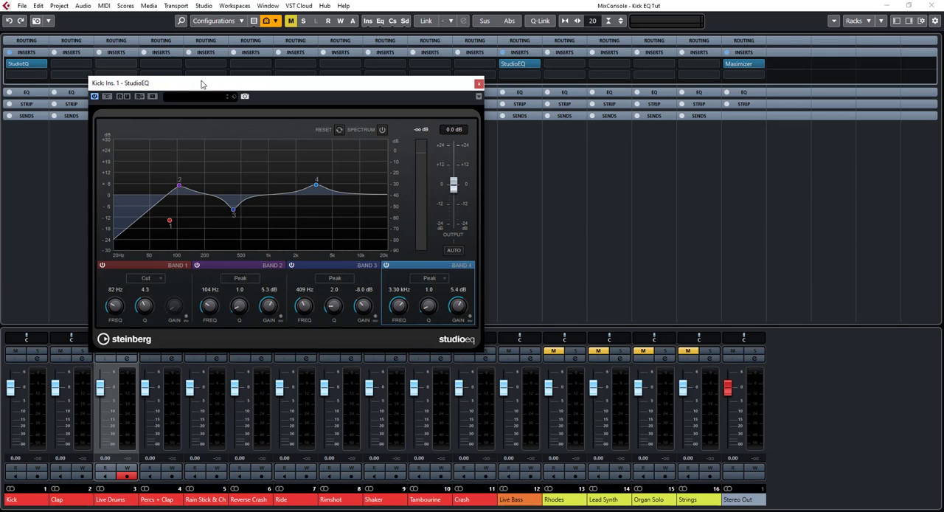
click(514, 66)
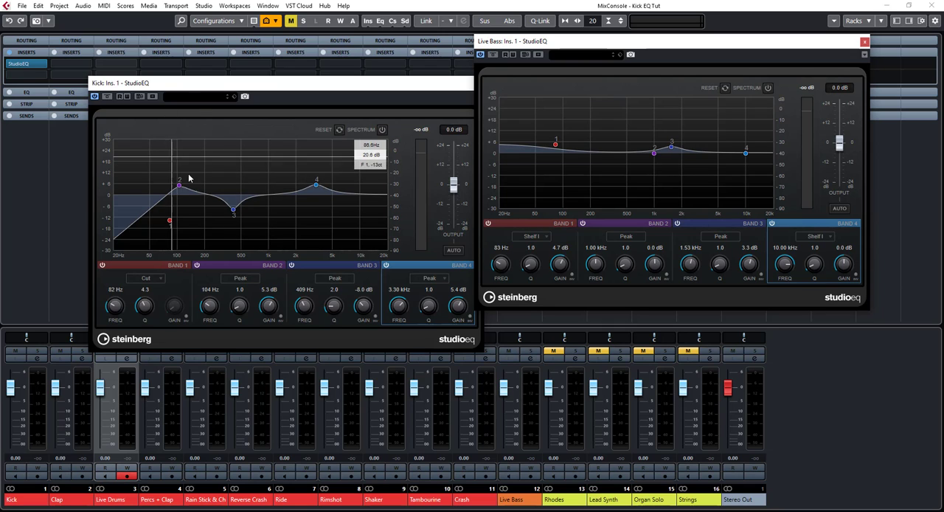
drag(432, 88, 394, 56)
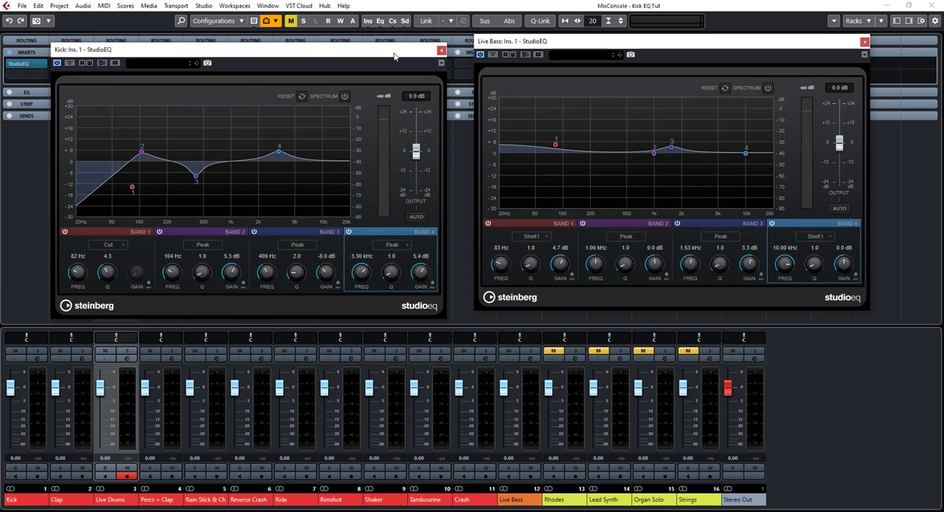
Deactivate StudioEQ on Kick and Live Bass and play the project to hear the mix without EQ
click(57, 65)
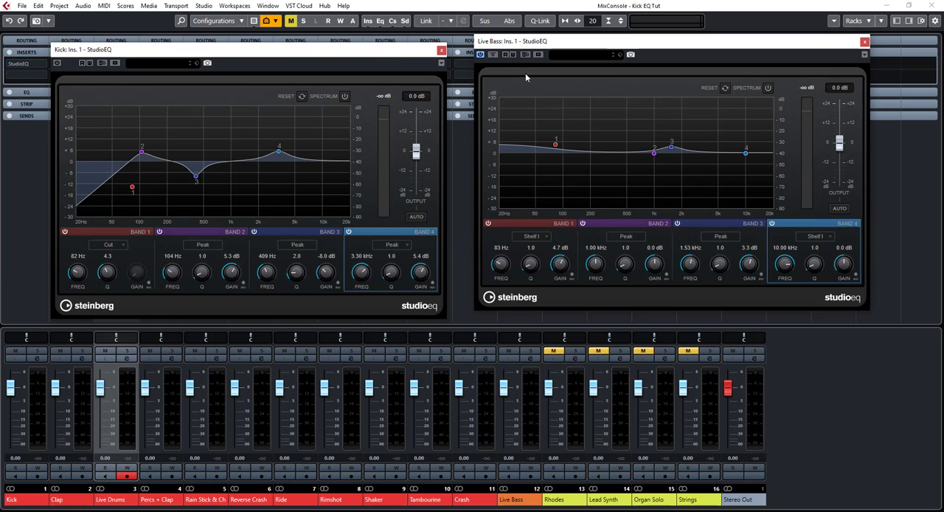
click(481, 55)
key(space)
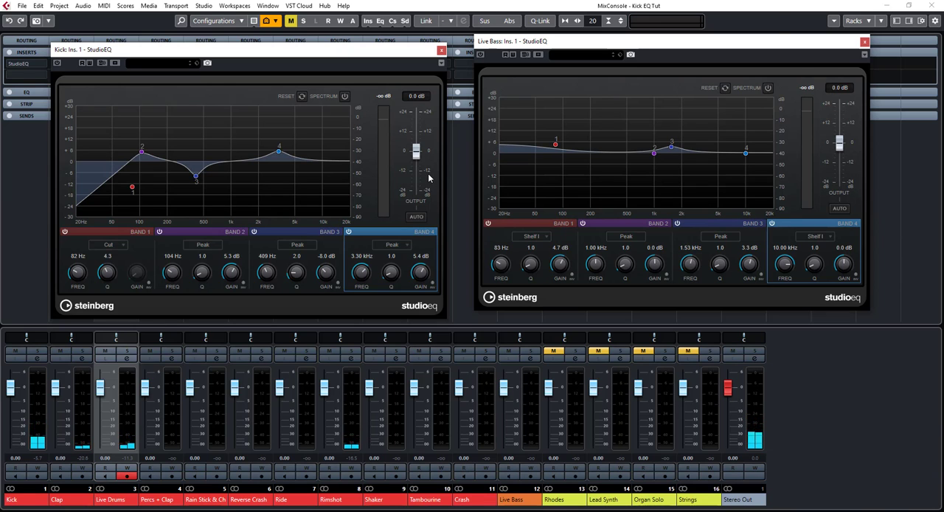
key(F3)
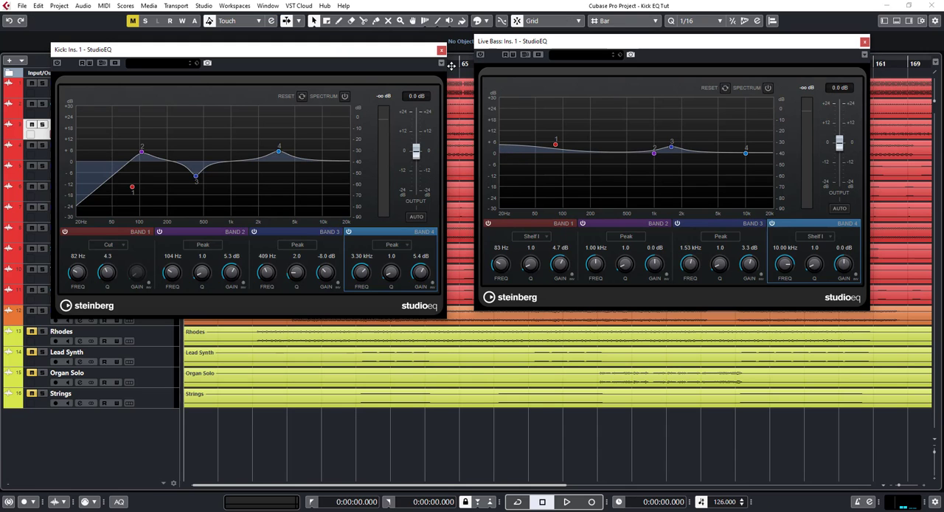
drag(452, 65, 292, 81)
key(F3)
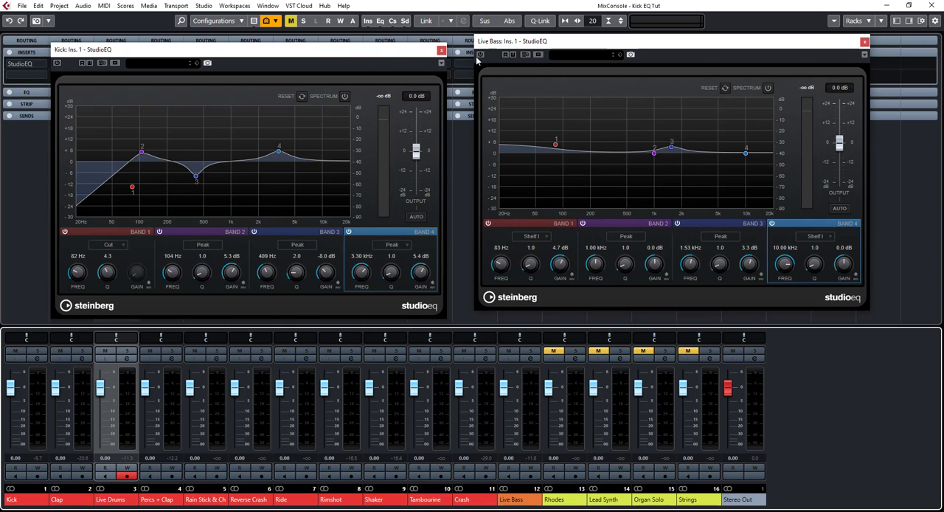
Reactivate StudioEQ on both channels, listen to the mix with EQ, and close the Live Bass plug-in window
click(57, 66)
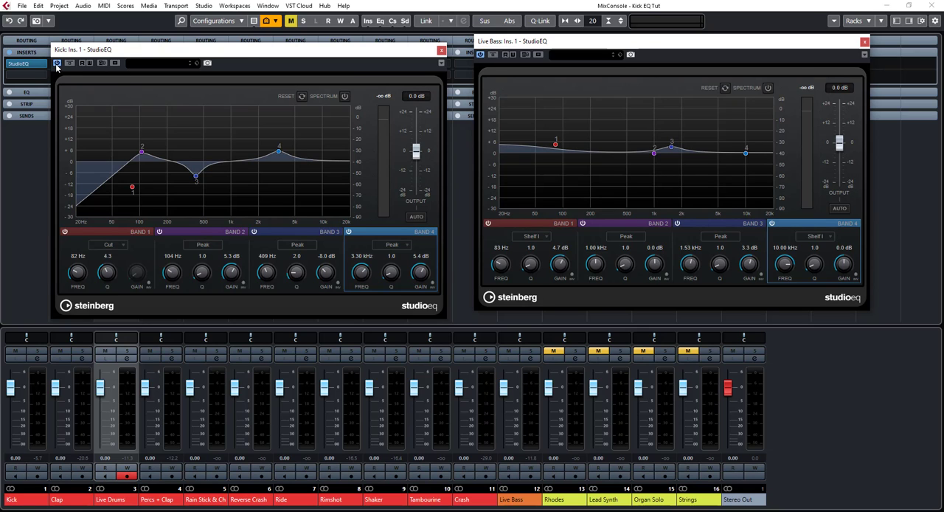
key(space)
click(864, 42)
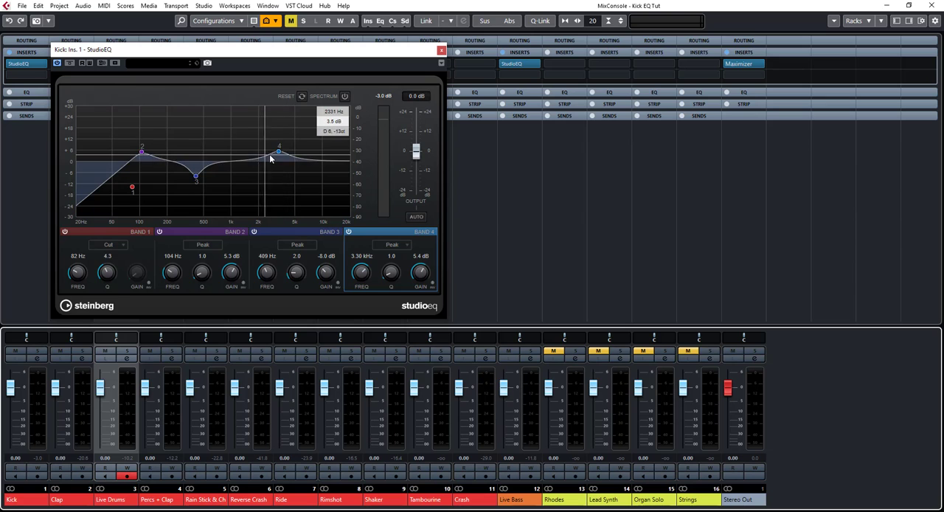
Solo the Kick and play it with its StudioEQ deactivated and reactivated to compare the sound
click(56, 64)
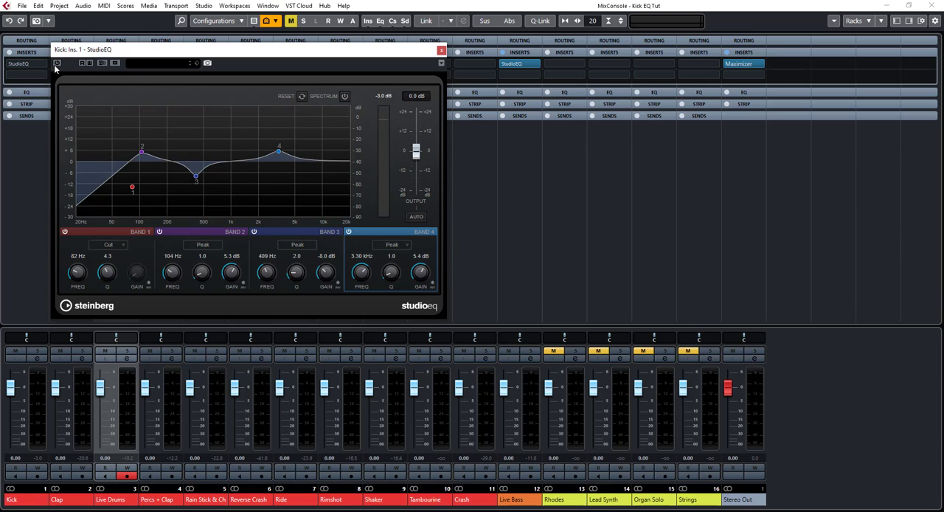
click(36, 353)
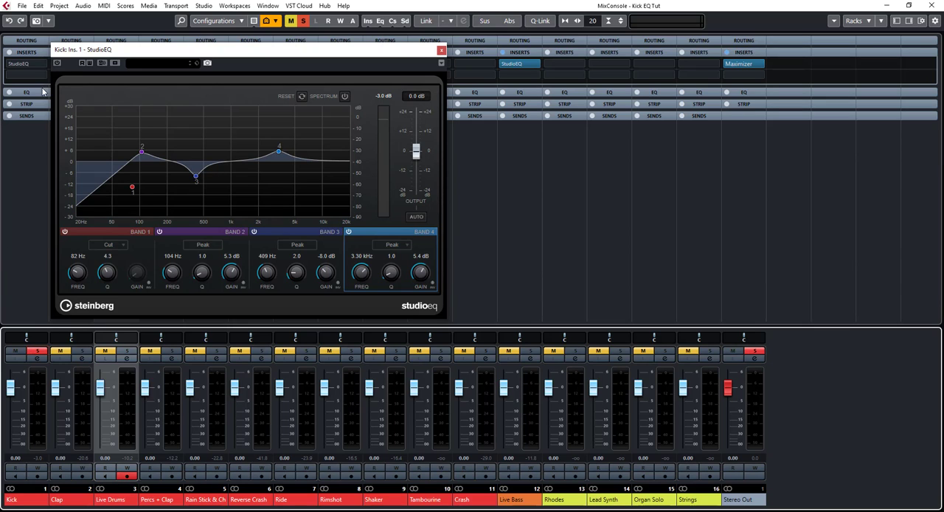
key(space)
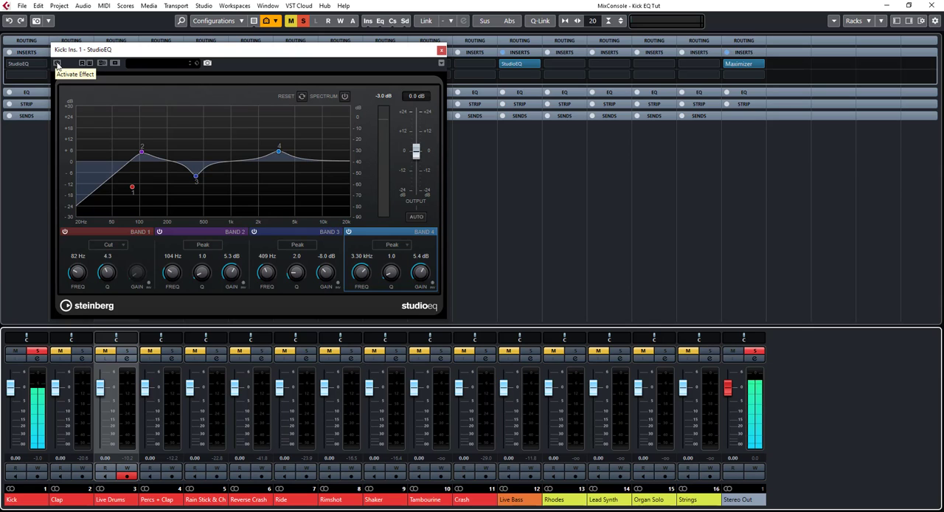
click(56, 64)
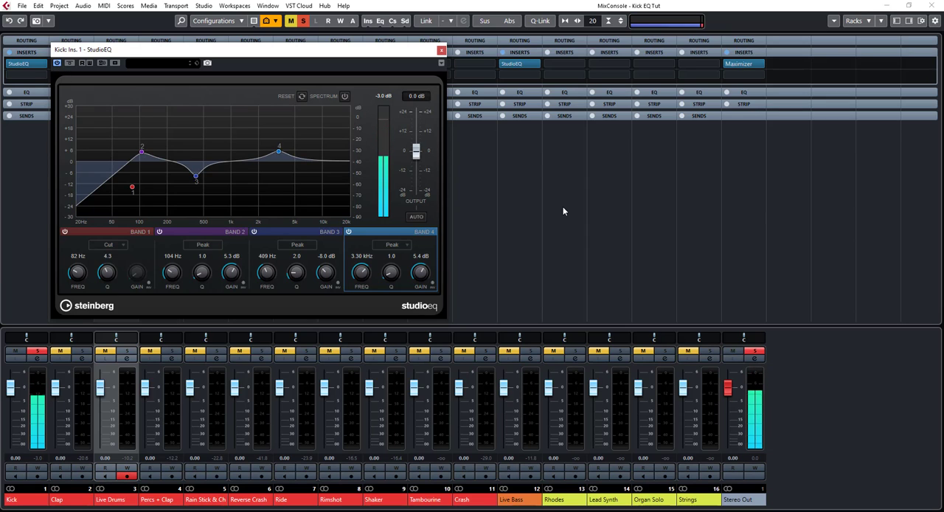
Solo Live Bass alongside Kick, compare playback with the Kick's StudioEQ bypassed and unbypassed, and clear all solos
click(529, 352)
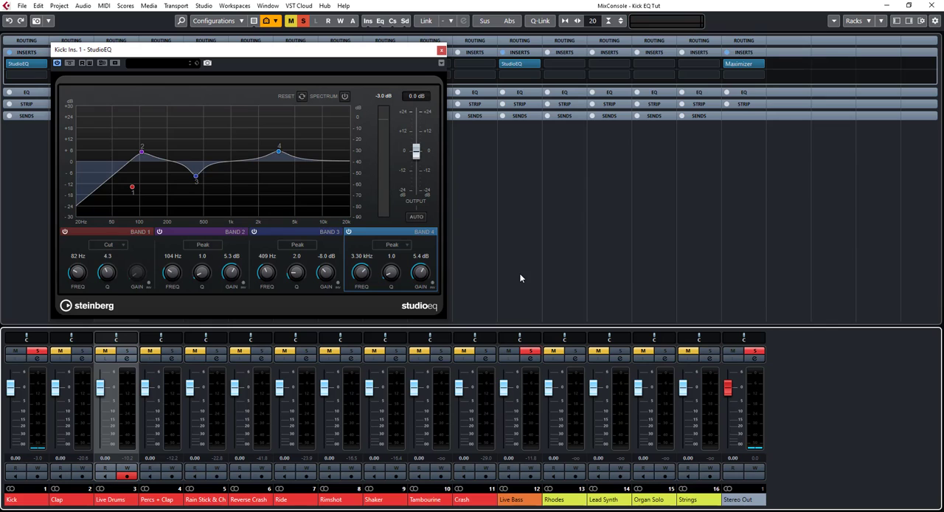
click(70, 64)
key(space)
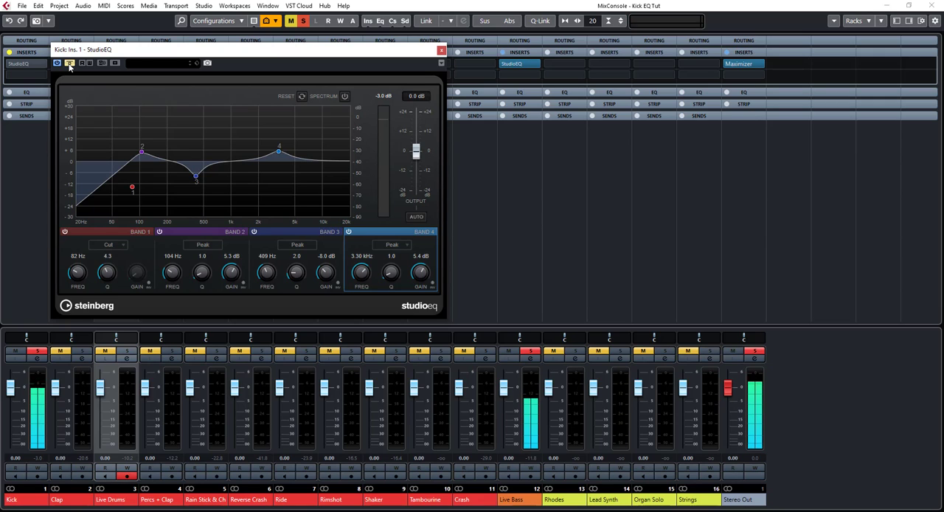
click(69, 63)
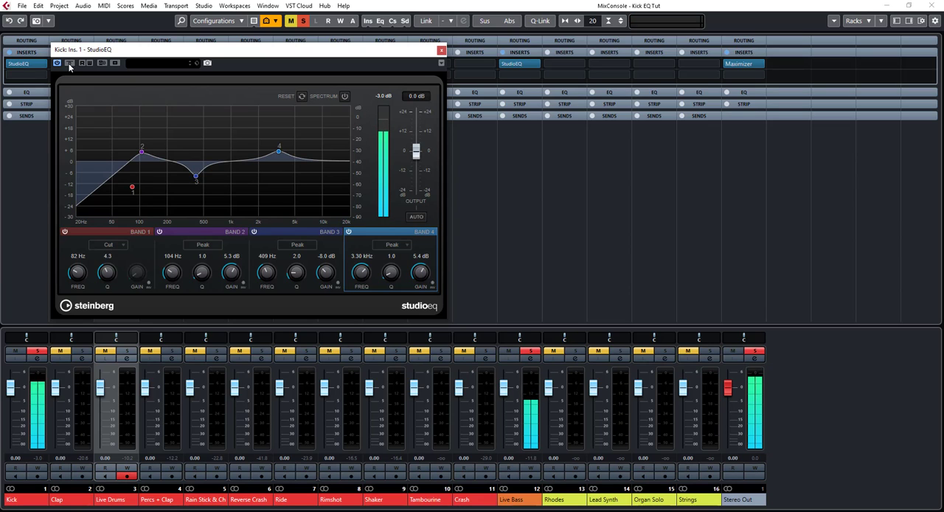
click(69, 64)
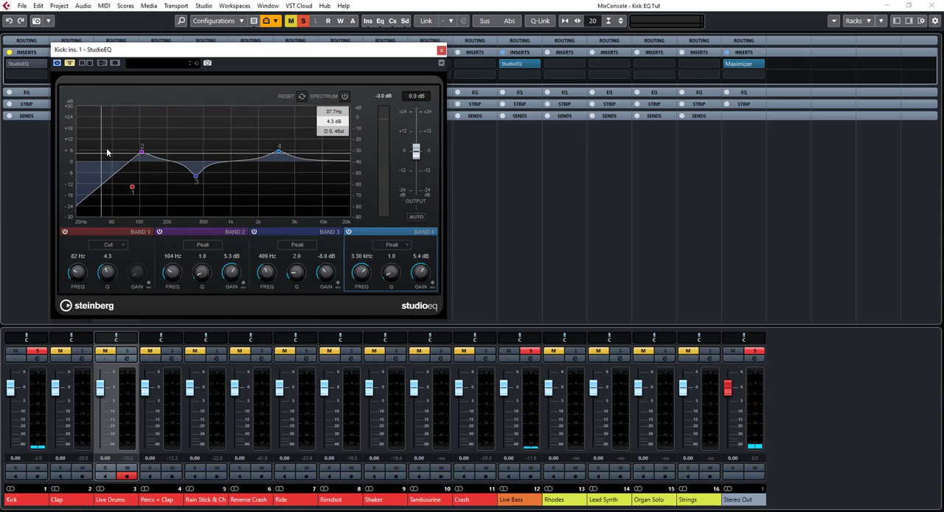
click(71, 64)
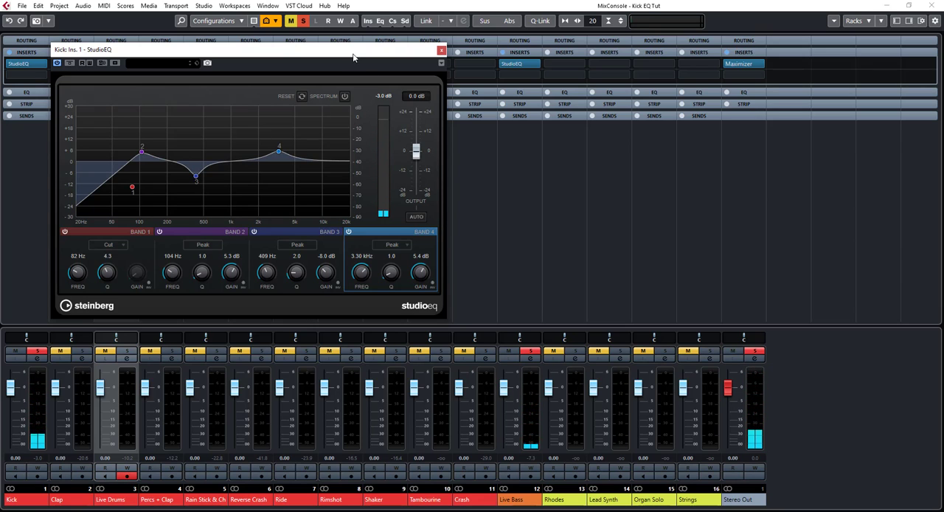
click(304, 25)
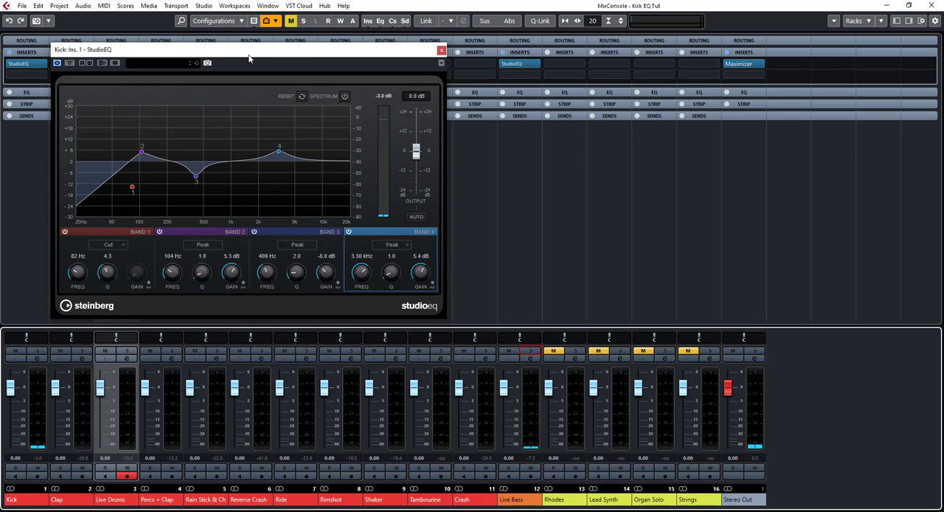
Play the full mix, compare it with the Kick's StudioEQ bypassed and unbypassed, and close the plug-in window
drag(250, 54, 310, 110)
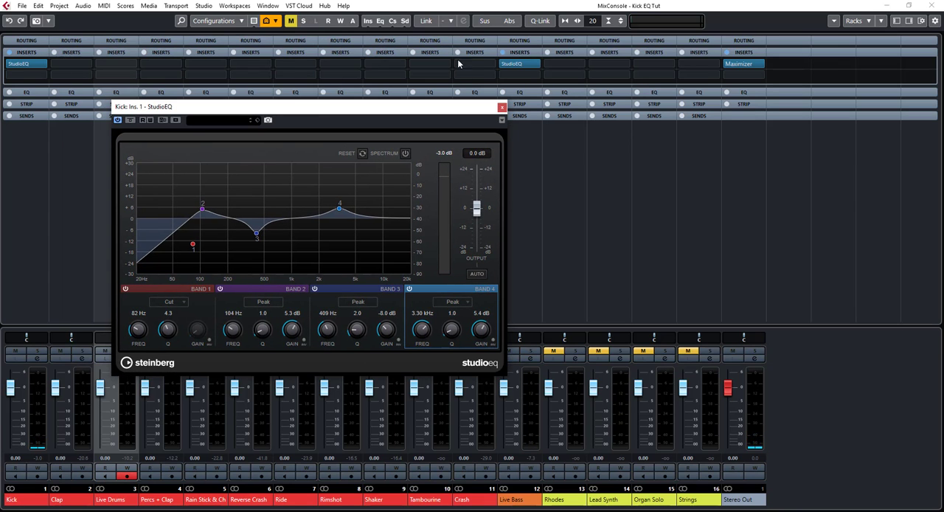
drag(352, 120, 281, 52)
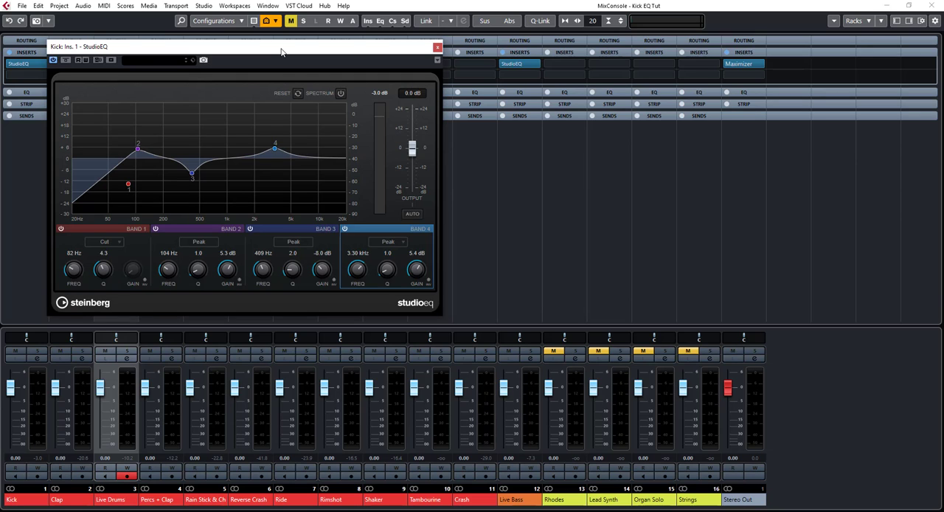
key(space)
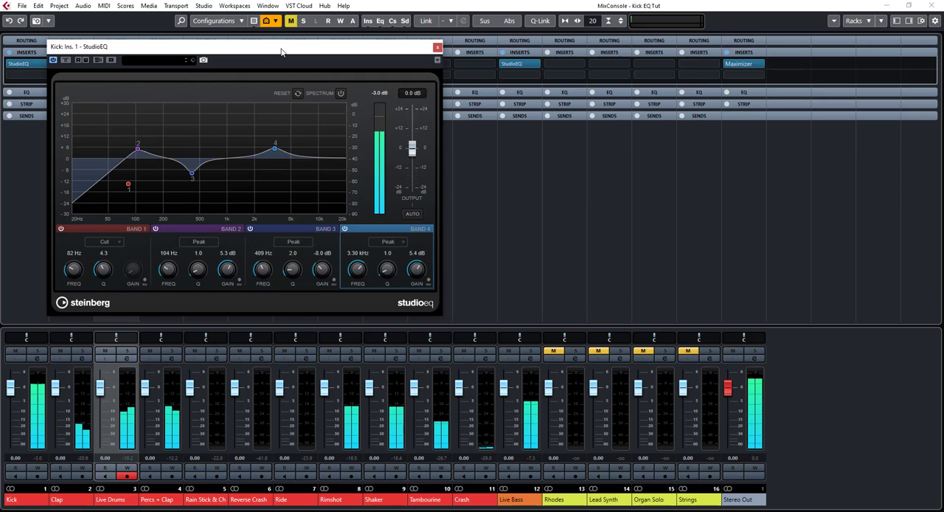
click(65, 63)
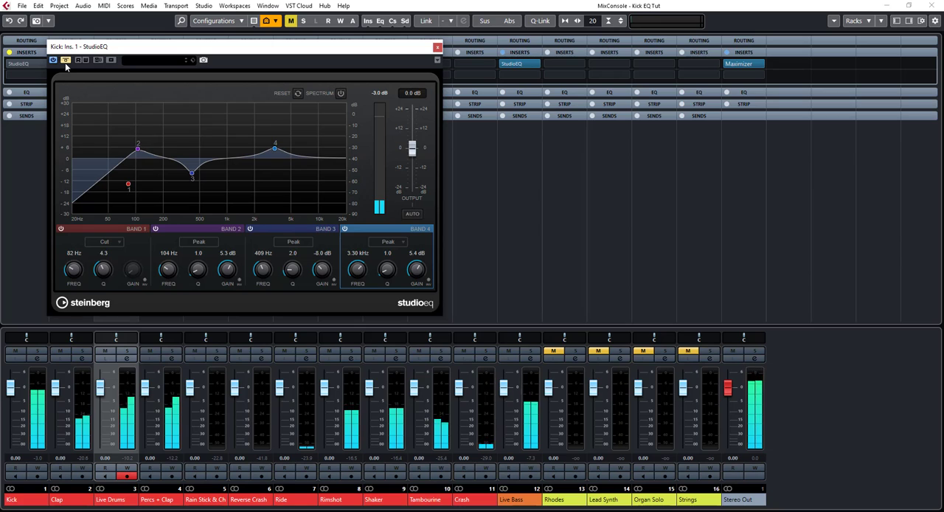
click(65, 63)
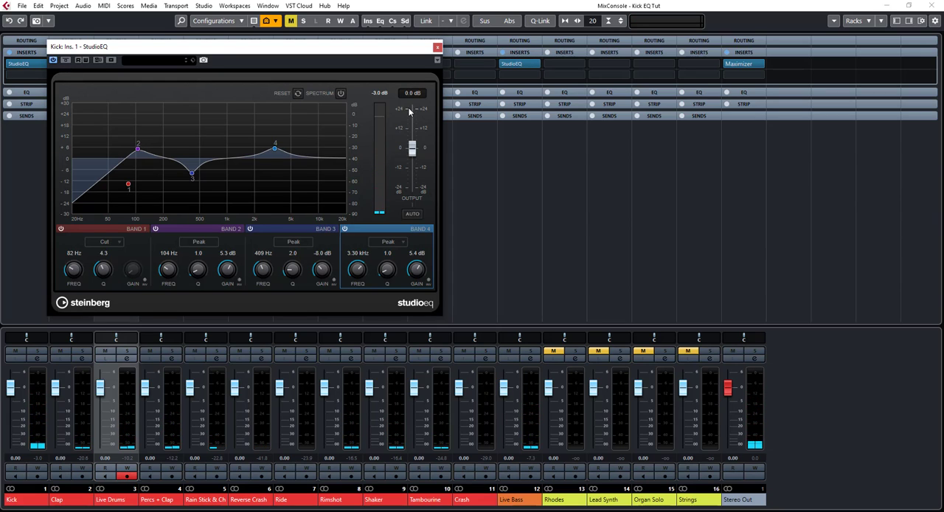
click(437, 47)
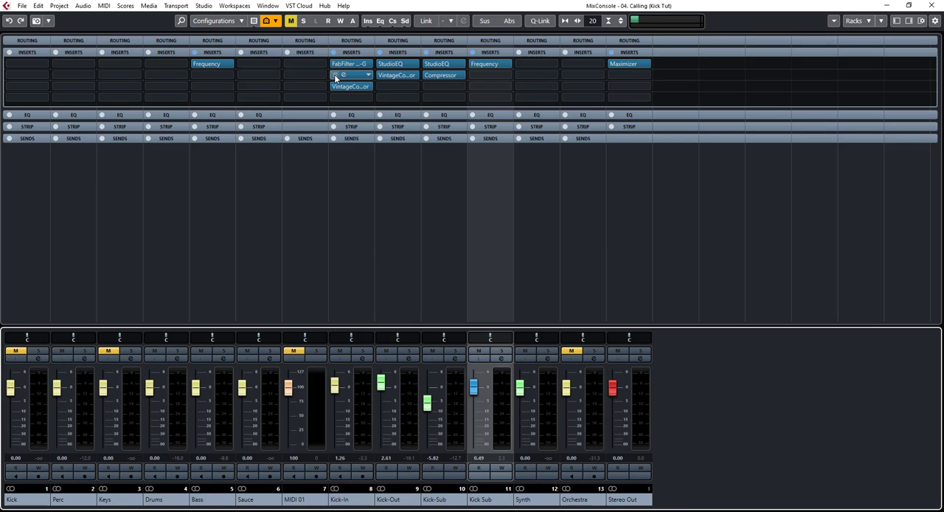
Bypass StudioEQ on Kick-In, Kick-Out and Kick-Sub, and the Frequency EQ on the Kick Sub group in the Calling project
click(334, 74)
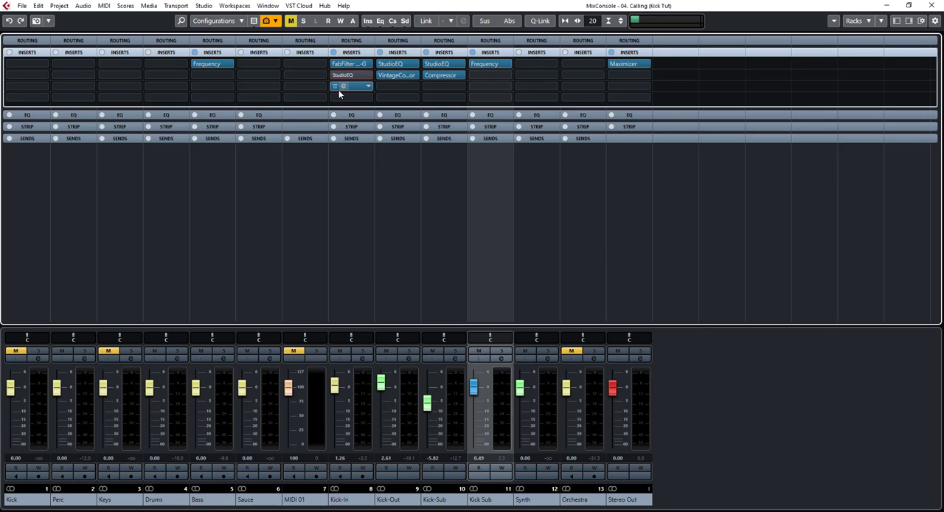
click(381, 63)
click(427, 63)
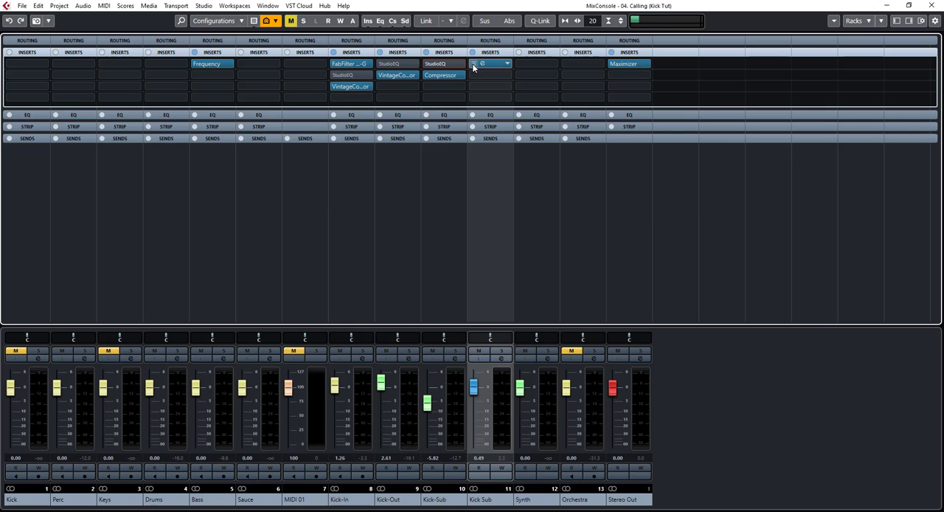
click(474, 64)
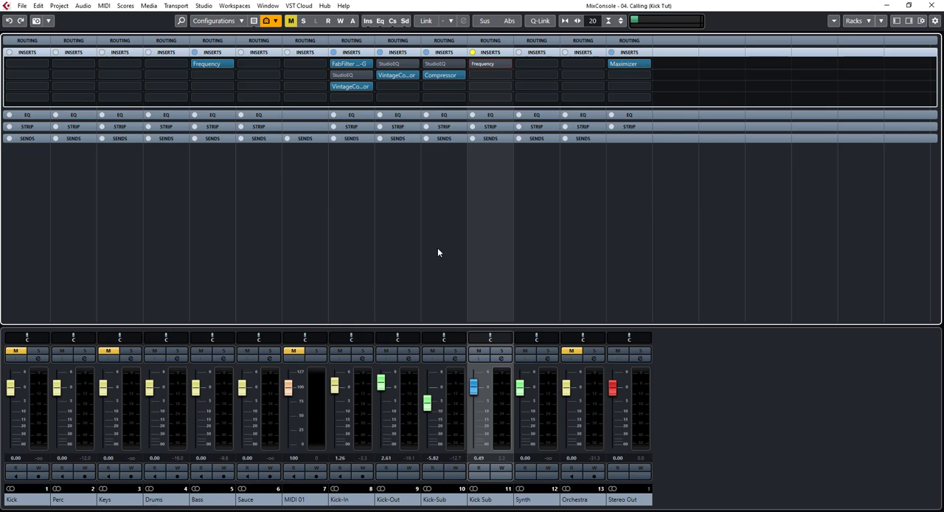
Play the project and solo Kick-In, Kick-Out and Kick-Sub one at a time to hear each without EQ
click(362, 358)
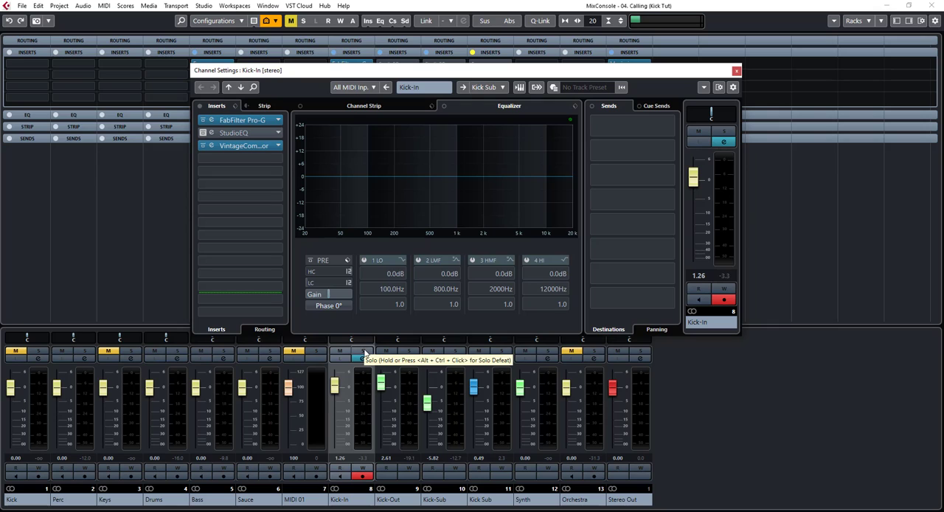
click(736, 72)
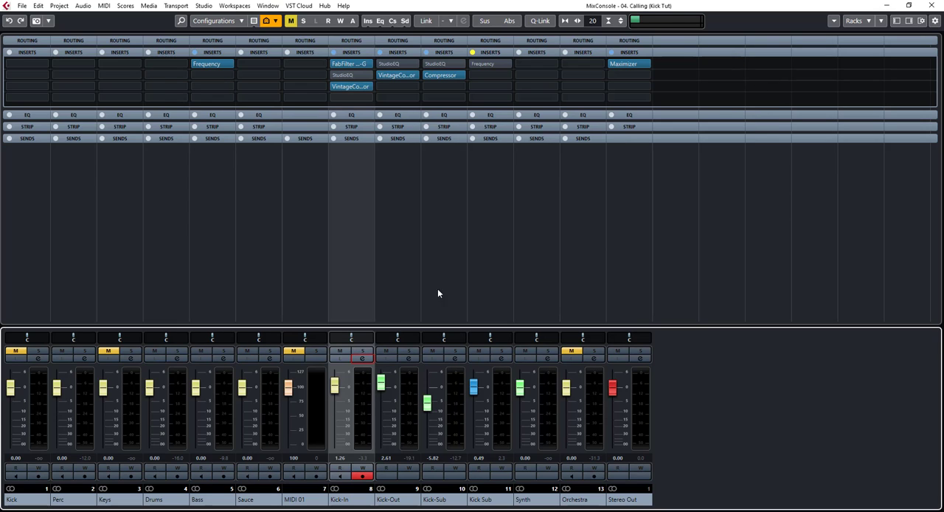
click(362, 353)
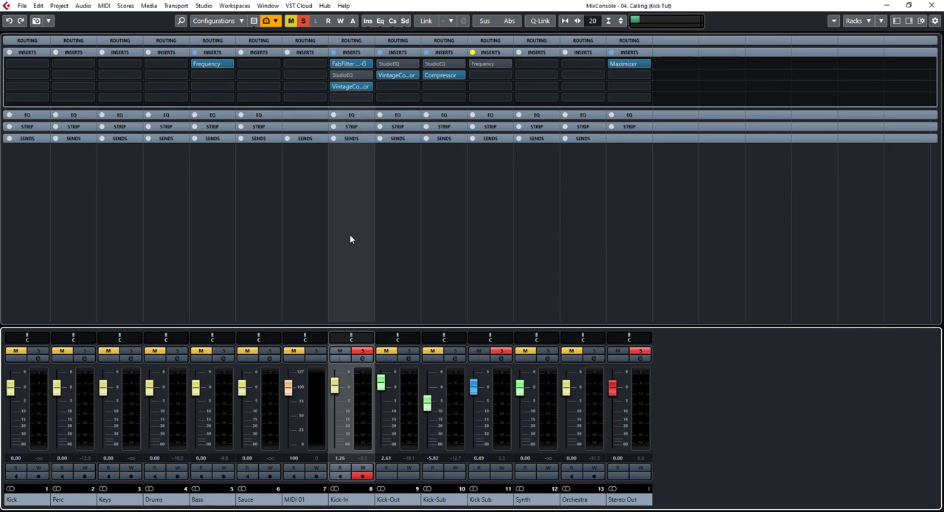
key(space)
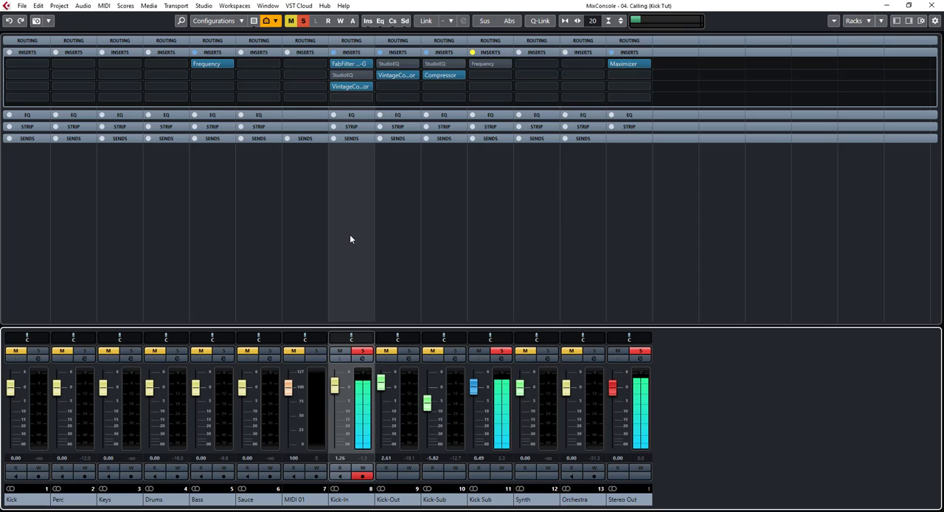
click(362, 351)
click(408, 351)
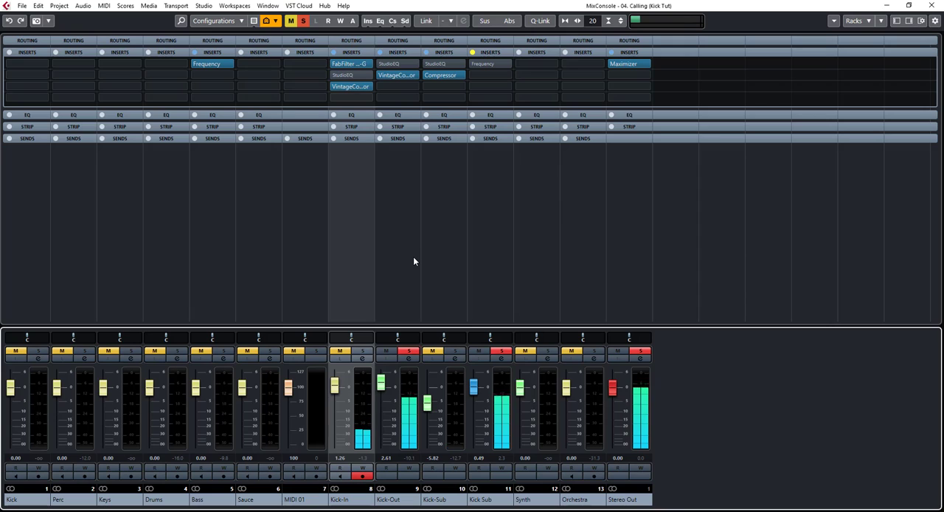
click(408, 351)
click(455, 351)
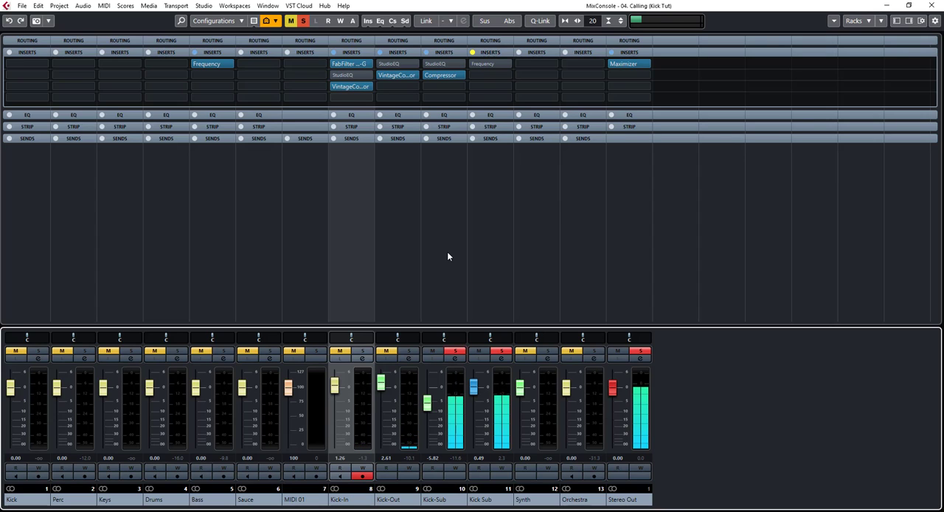
click(455, 351)
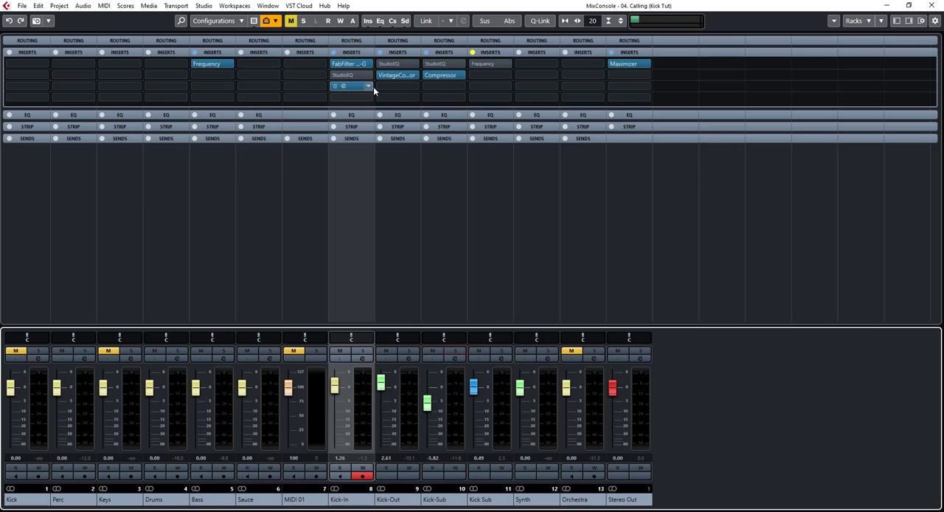
Solo Kick-In during playback and unbypass its StudioEQ to hear the filtered sound, clearing the solo and closing the plug-in window when done
click(345, 76)
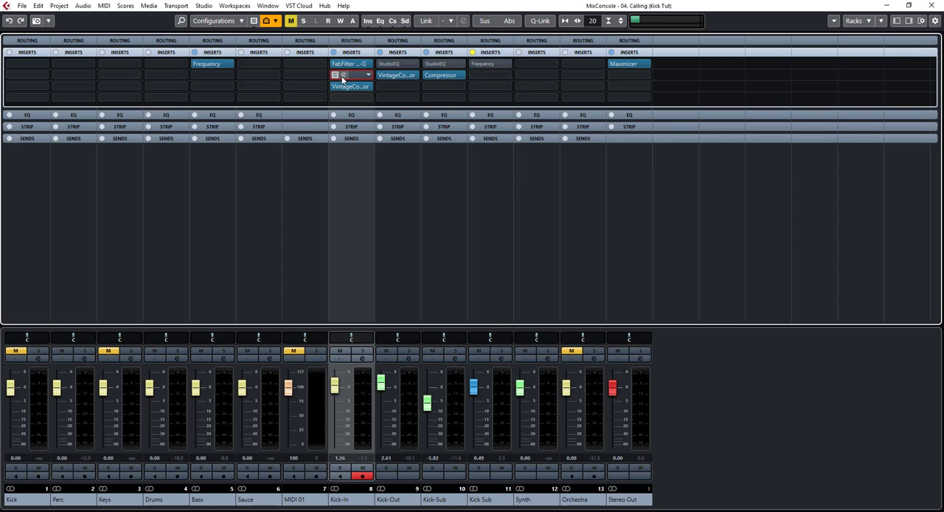
drag(442, 130, 243, 48)
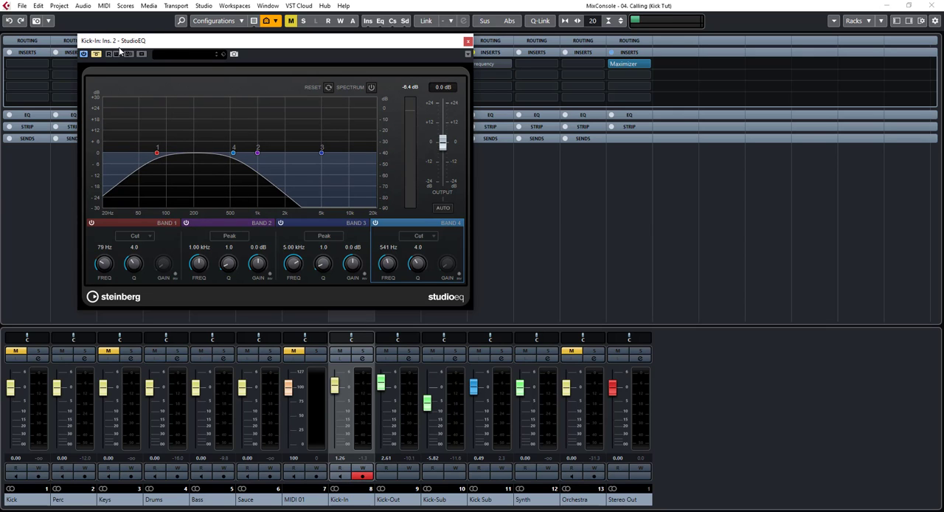
click(362, 352)
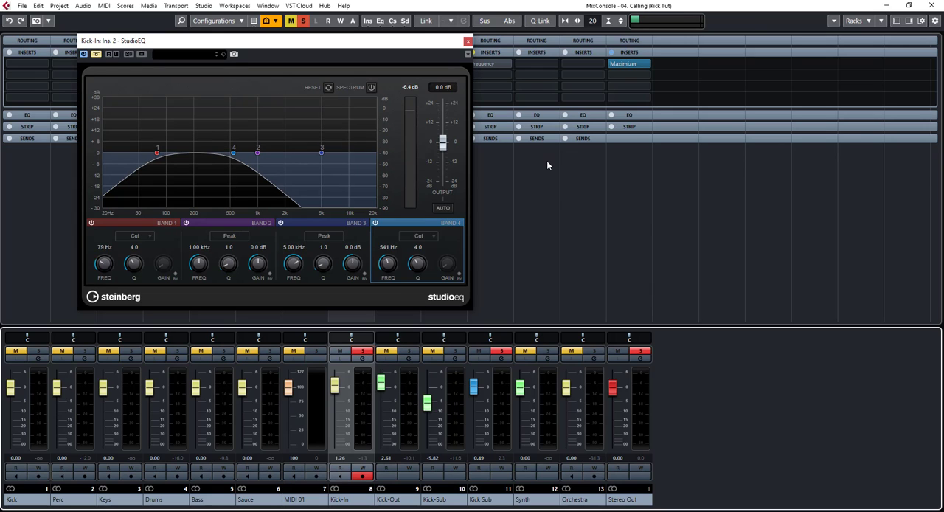
key(space)
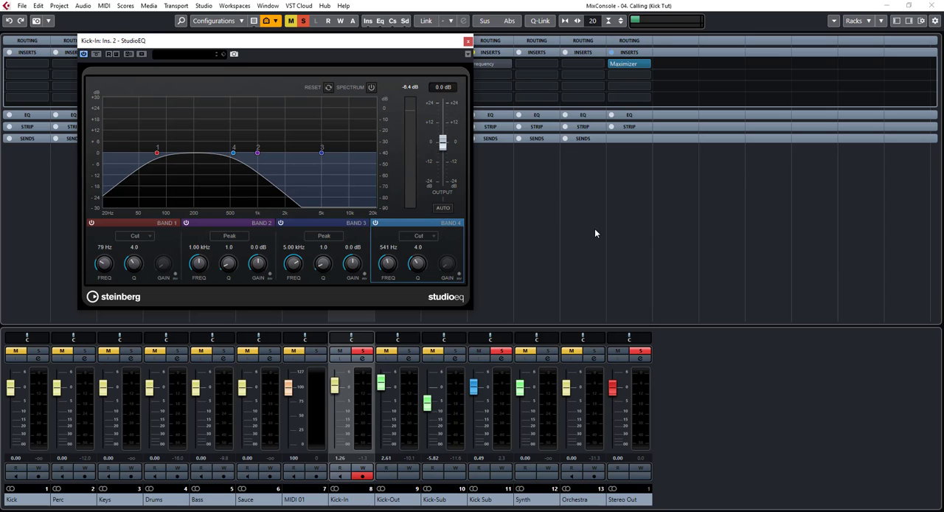
key(space)
click(468, 42)
click(363, 352)
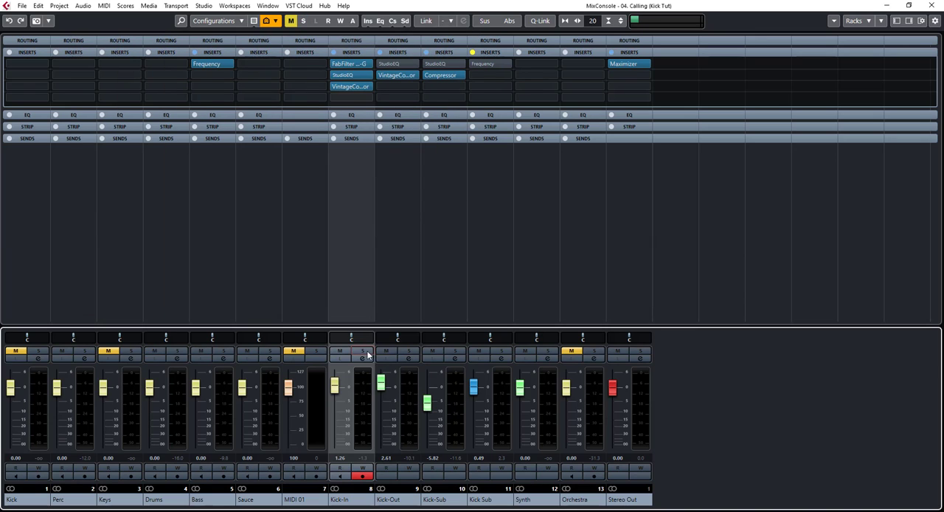
Solo Kick-Out, unbypass its StudioEQ while listening, and close the plug-in window
click(409, 351)
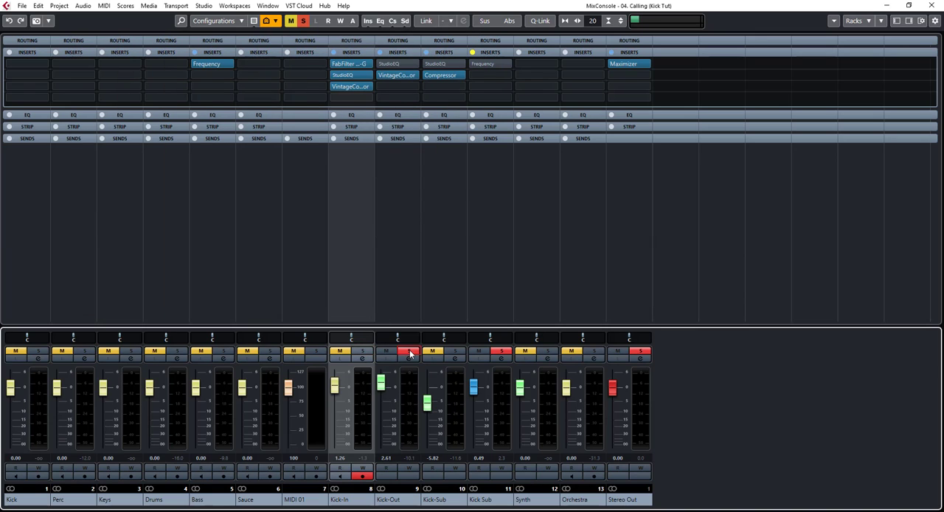
click(392, 65)
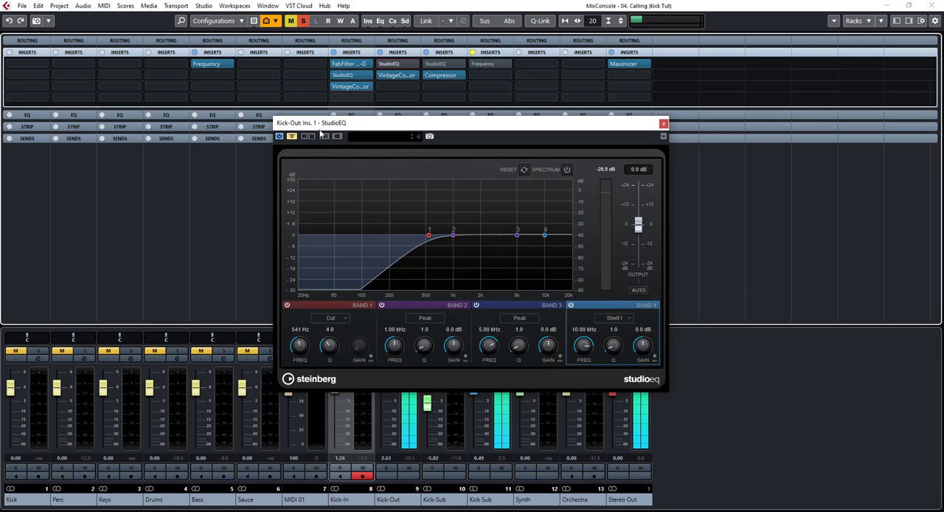
click(292, 137)
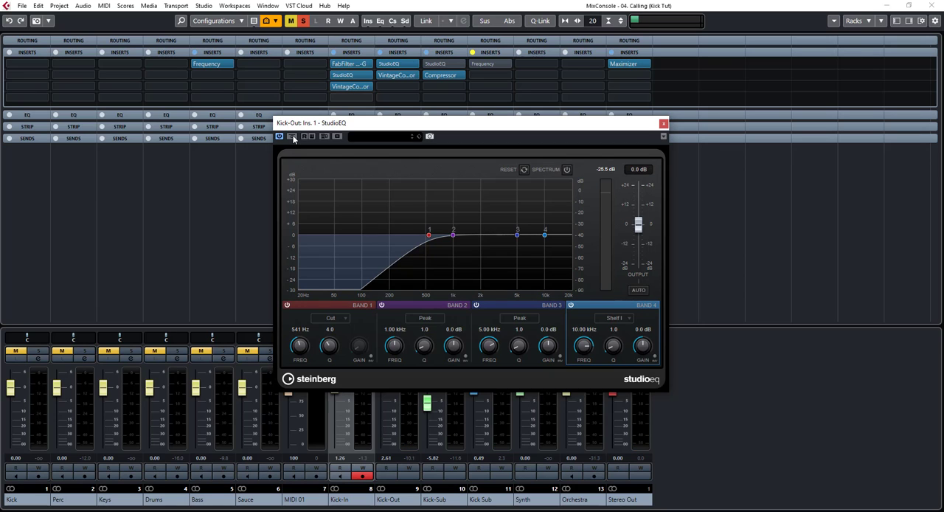
click(663, 124)
Reactivate StudioEQ on Kick-Sub, switch the solo from Kick-Out to Kick-Sub, and compare its sound with the EQ bypassed and unbypassed
click(434, 64)
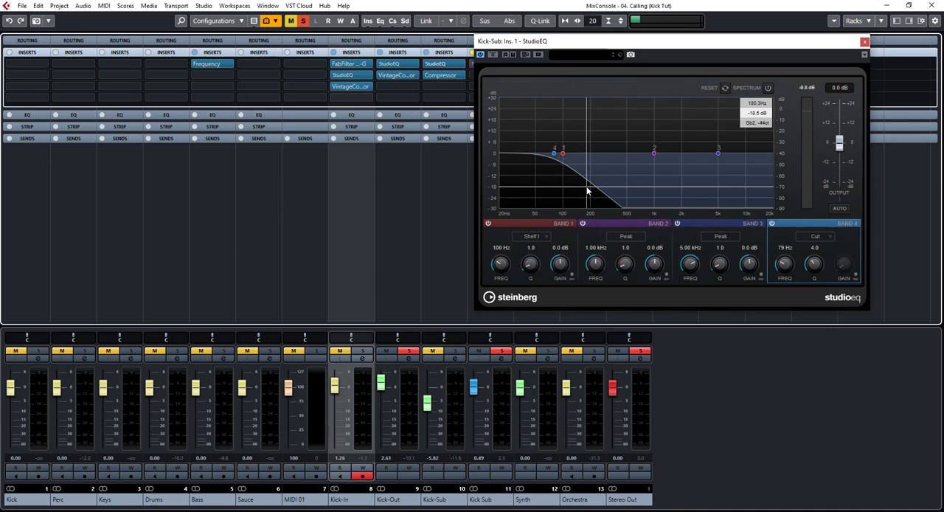
key(space)
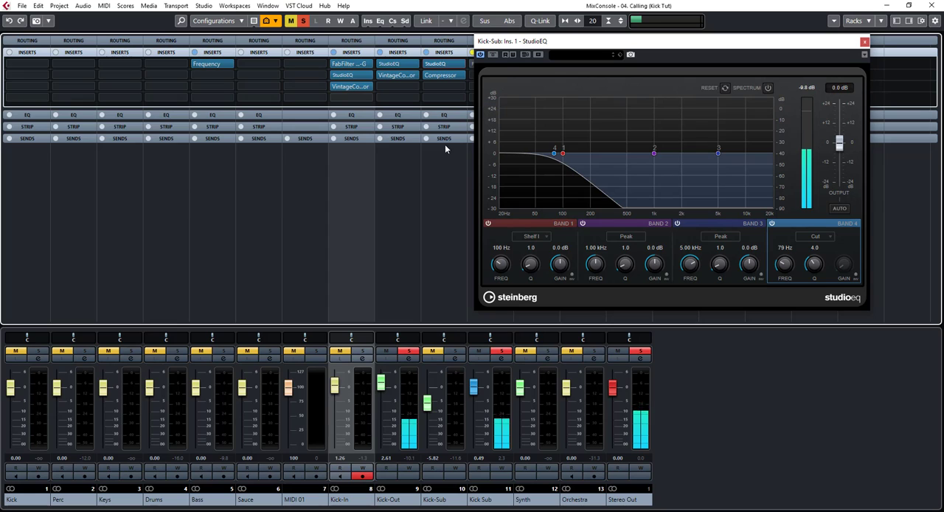
click(408, 351)
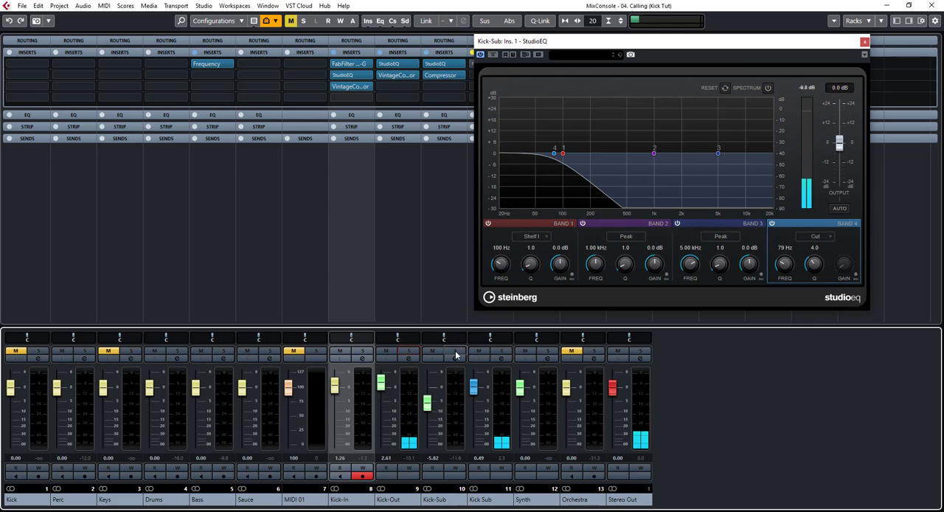
click(456, 352)
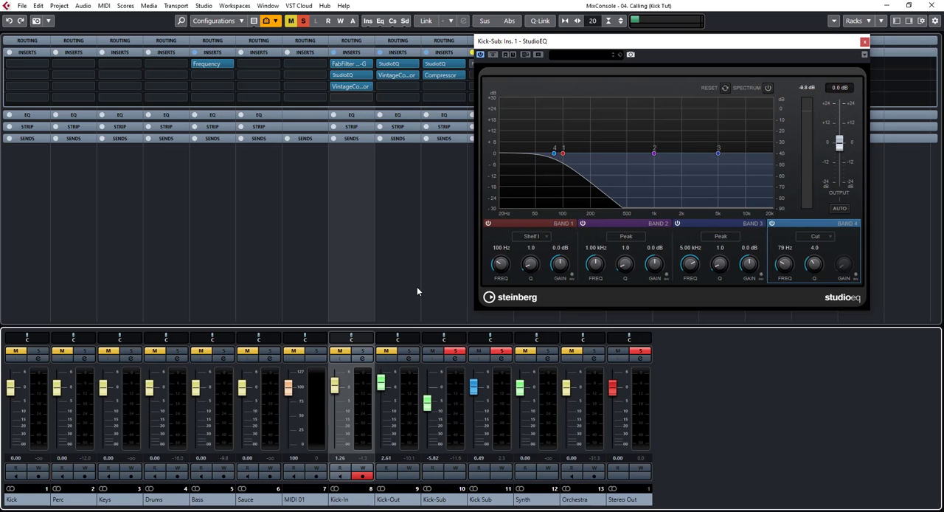
click(494, 59)
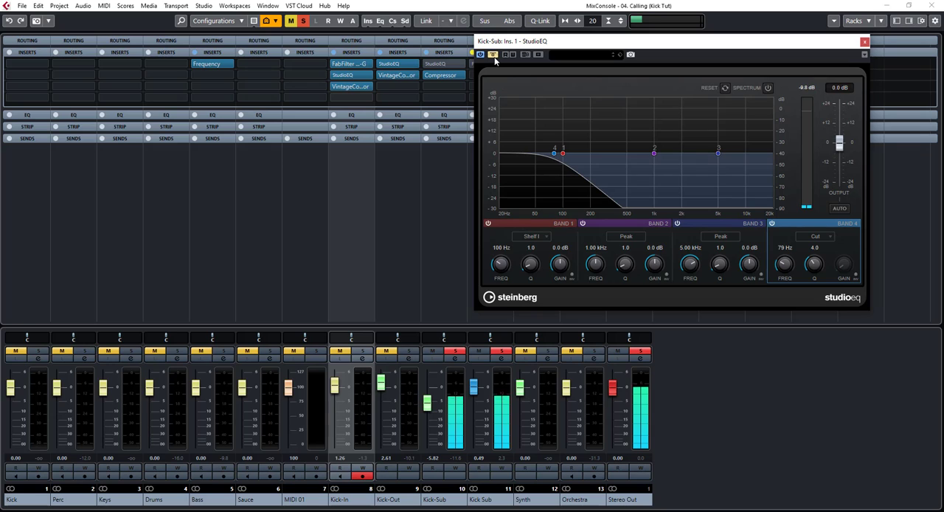
click(495, 58)
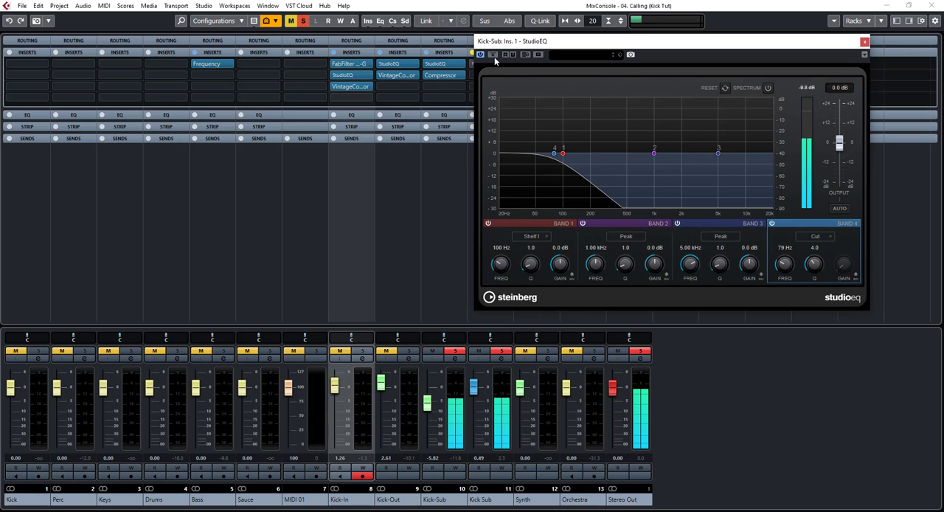
Arrange the Kick-In, Kick-Out and Kick-Sub StudioEQ windows side by side to compare their curves, and close all three
click(395, 67)
click(353, 75)
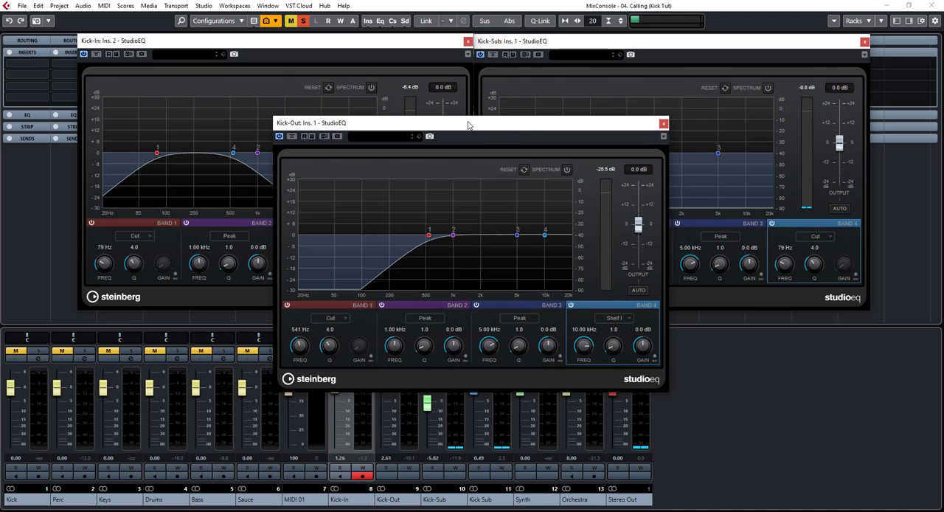
drag(469, 126, 666, 221)
drag(627, 43, 681, 36)
drag(353, 43, 280, 37)
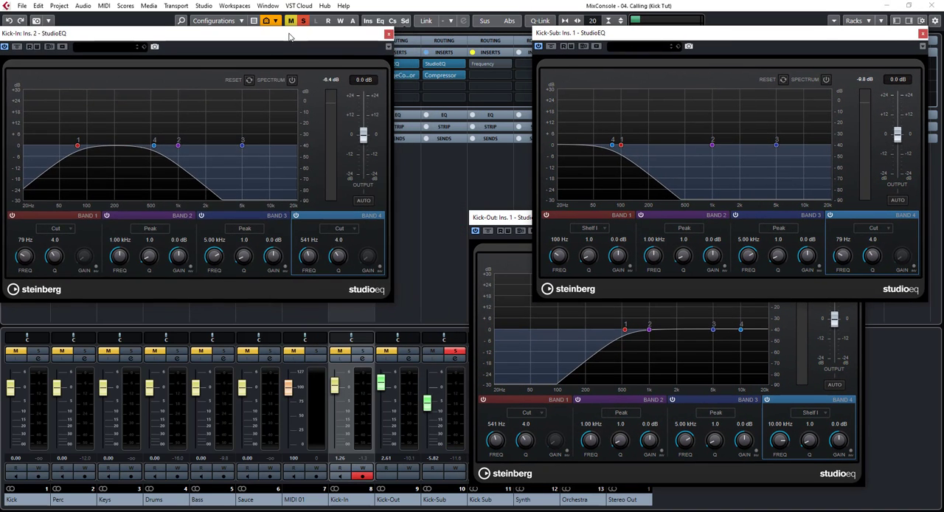
click(390, 34)
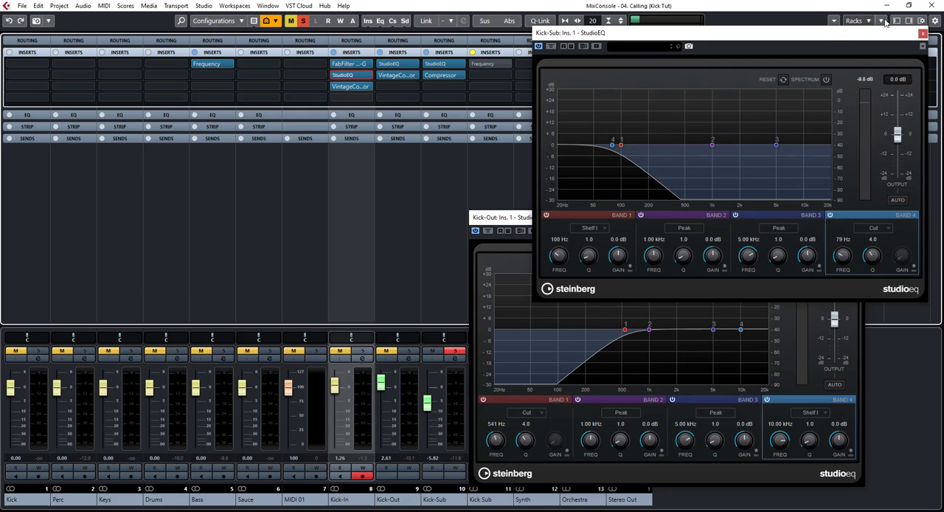
click(923, 34)
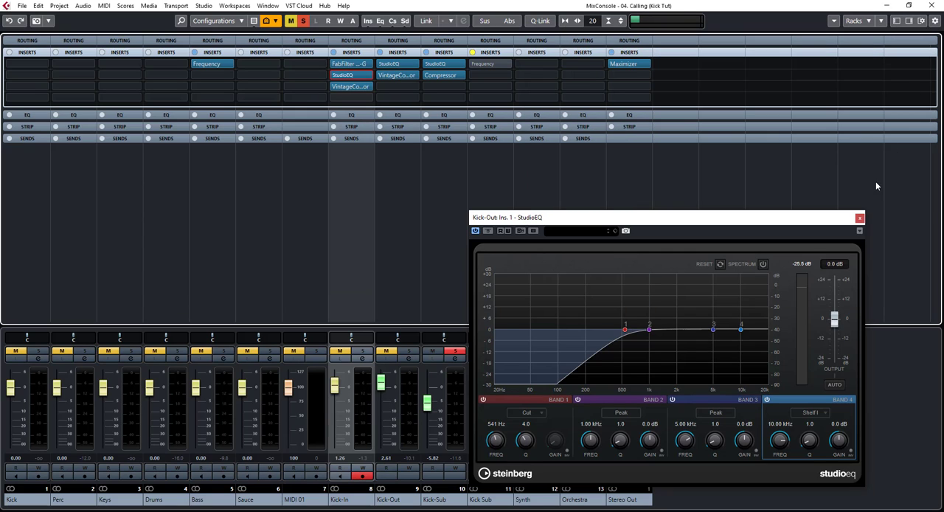
click(860, 218)
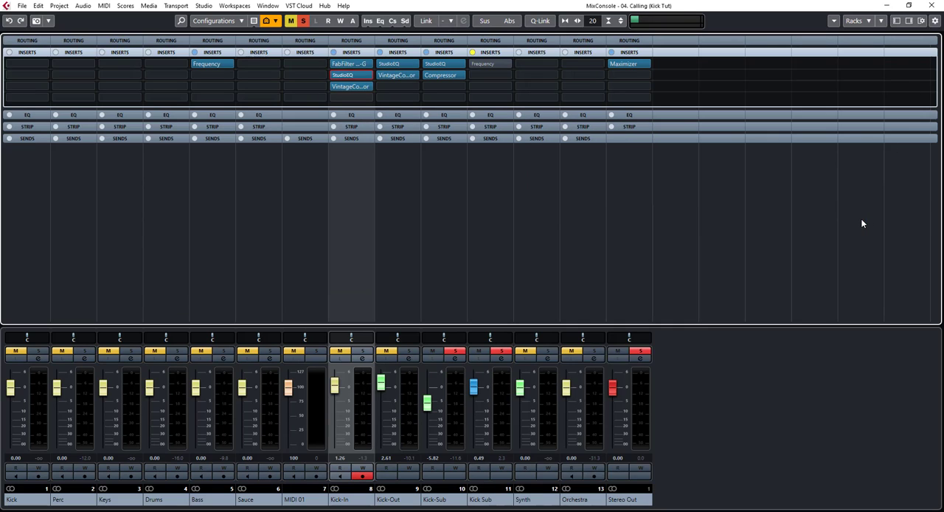
Clear the Kick-Sub solo and select the Kick-In, Kick-Out and Kick-Sub channels together
click(454, 351)
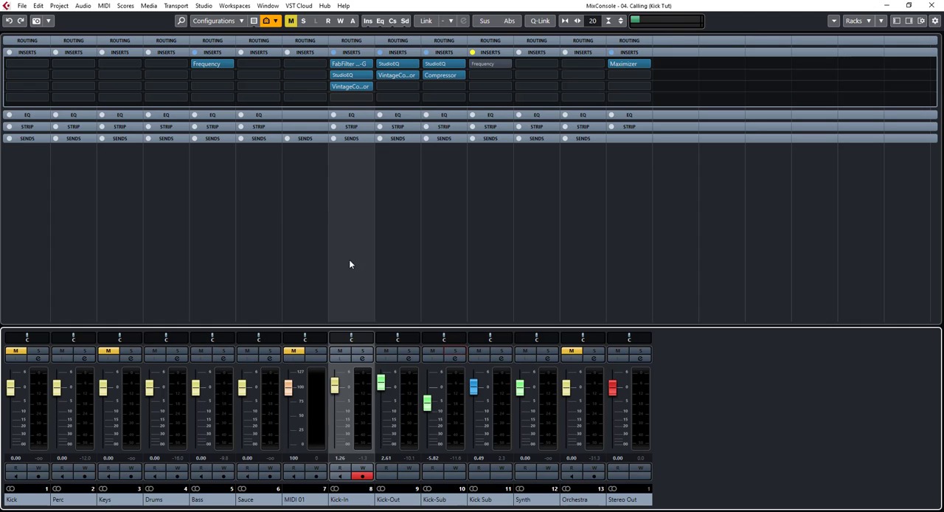
click(405, 240)
click(446, 247)
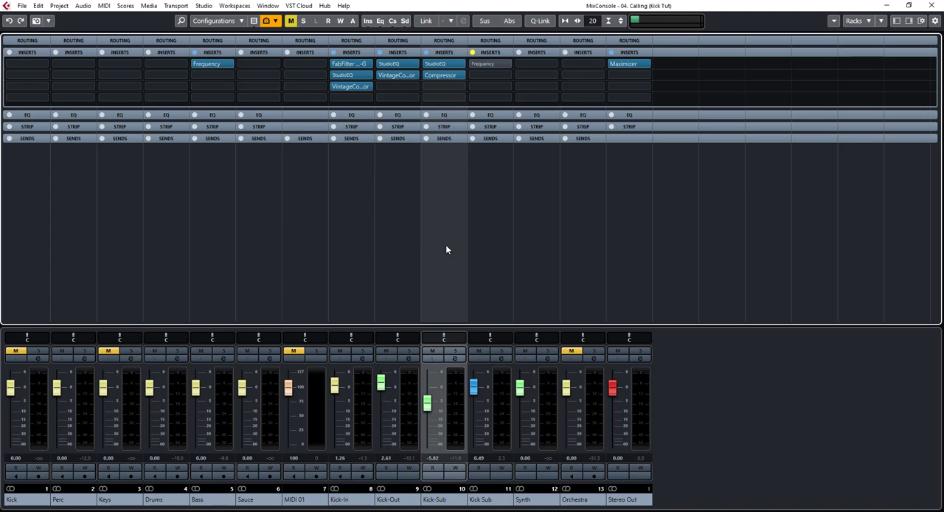
click(387, 242)
click(353, 236)
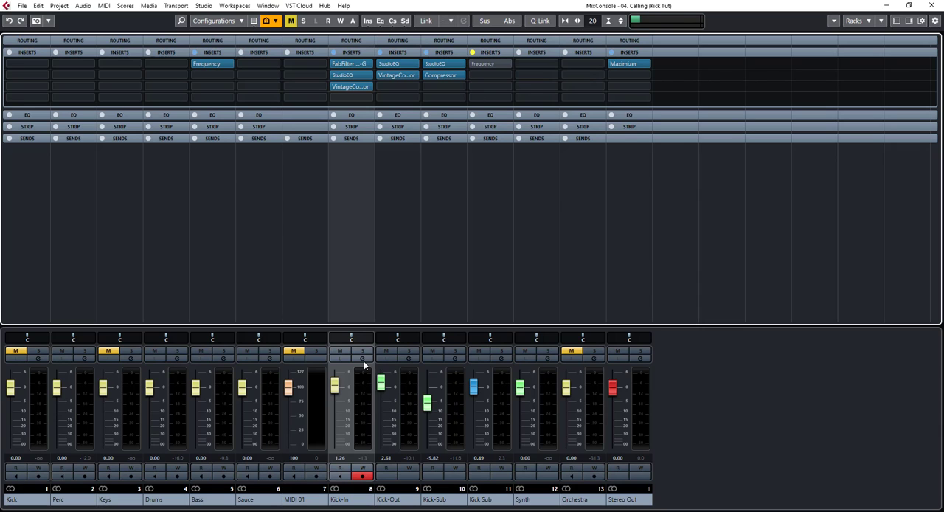
shift+click(442, 236)
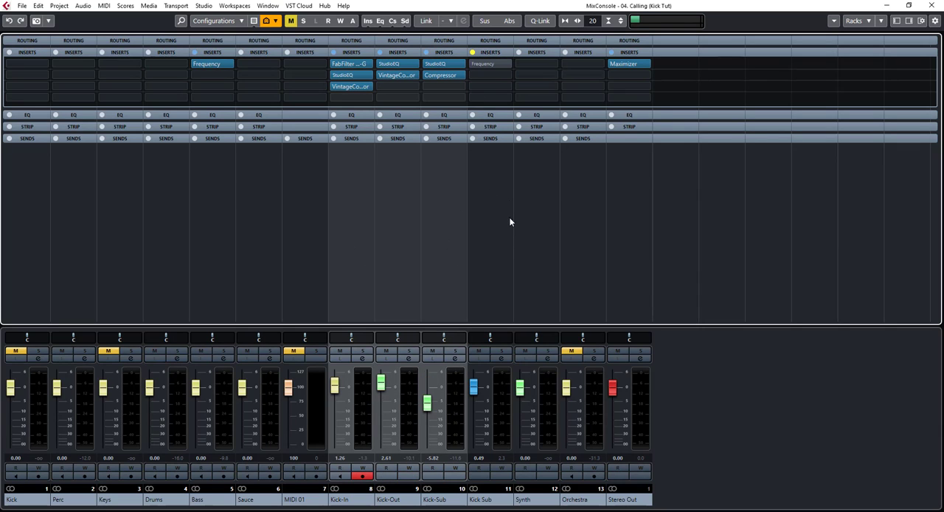
Unbypass Frequency on the Kick Sub group, examine its EQ curve and the Bass channel's Frequency curve, and close each plug-in window
click(472, 205)
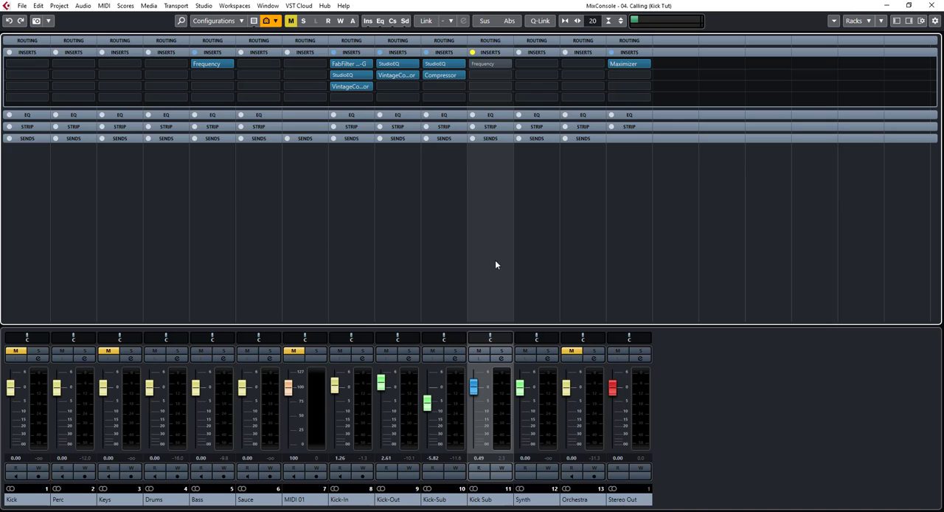
click(474, 64)
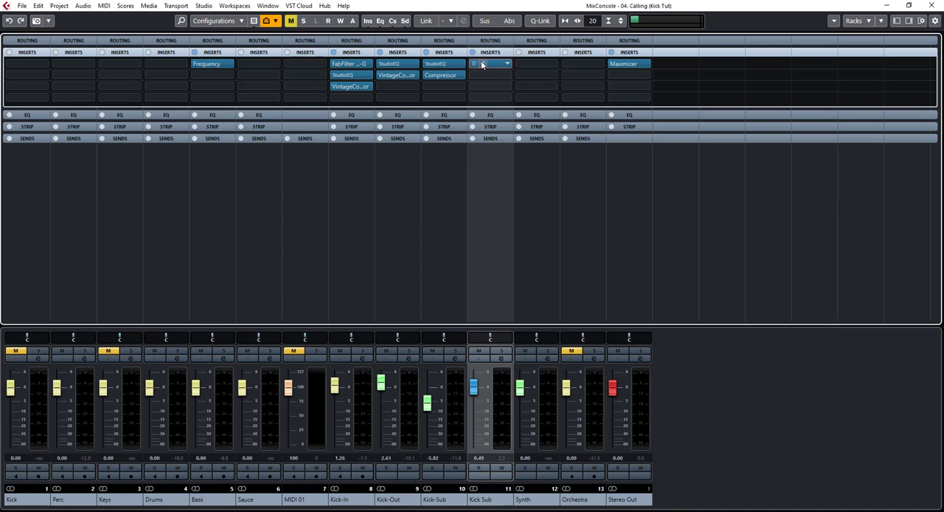
click(481, 64)
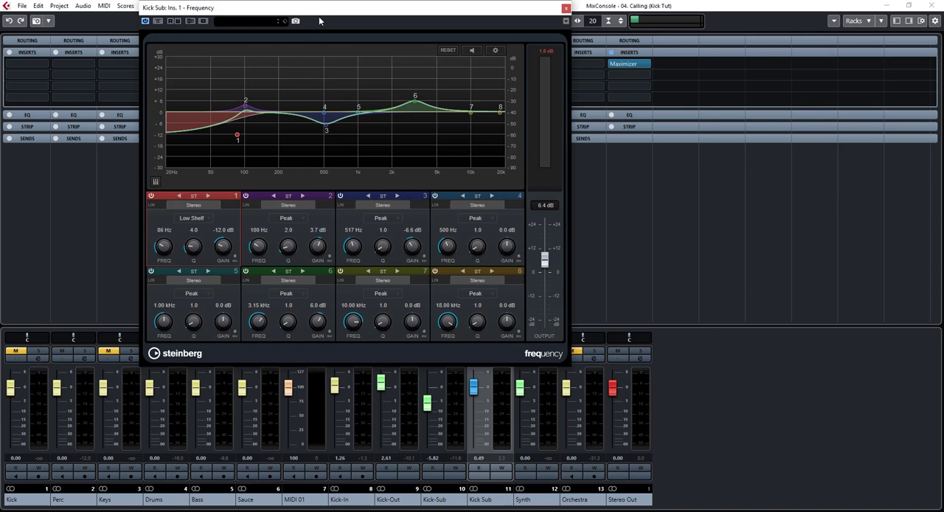
drag(319, 20, 450, 102)
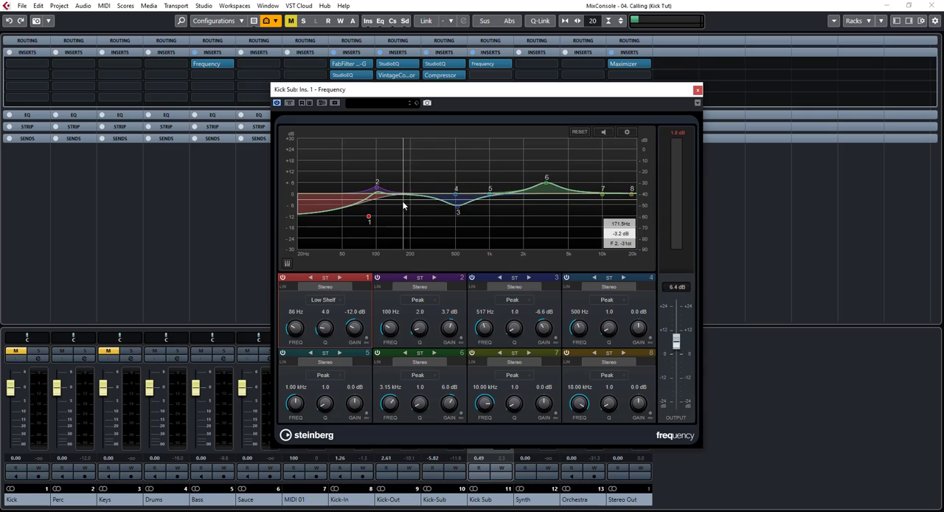
click(697, 91)
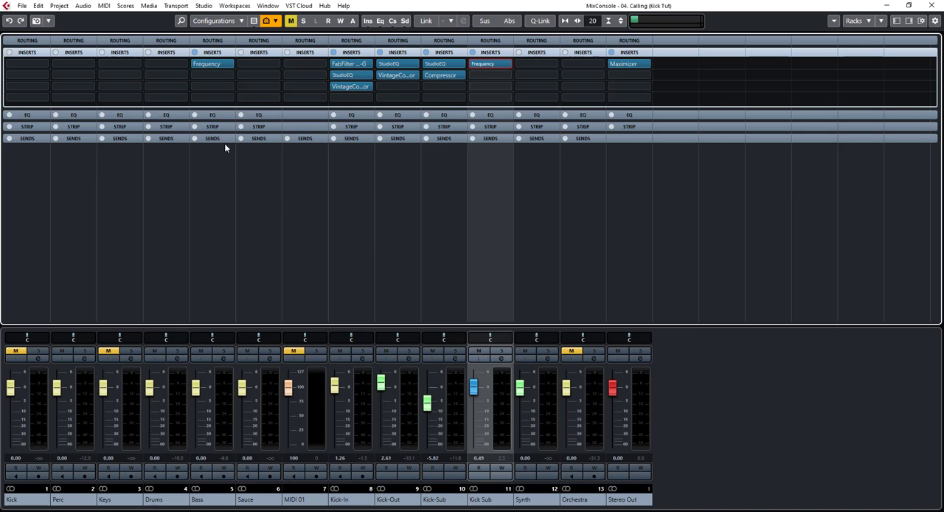
click(204, 64)
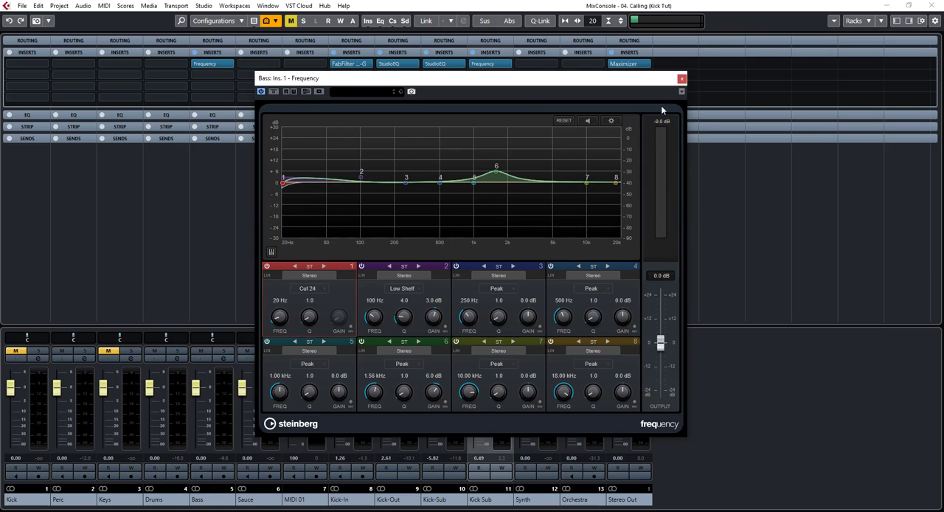
click(681, 79)
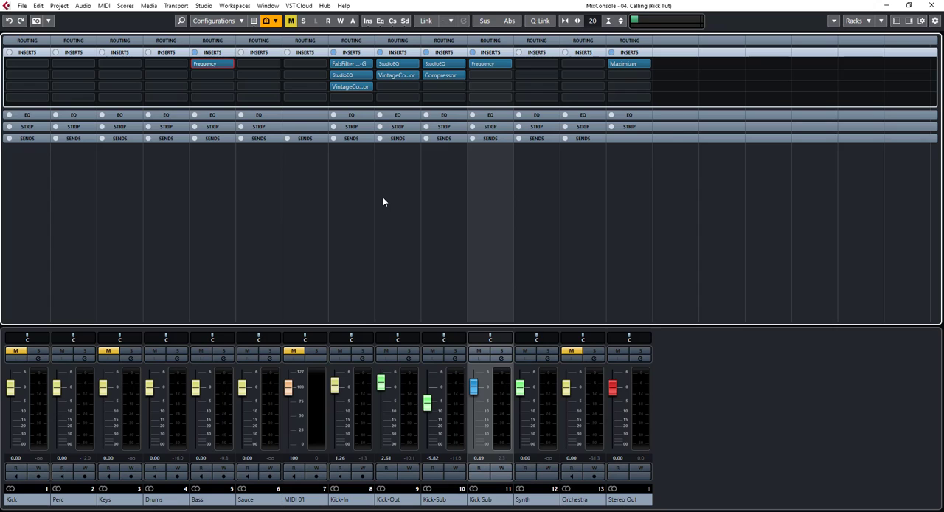
click(432, 219)
click(398, 217)
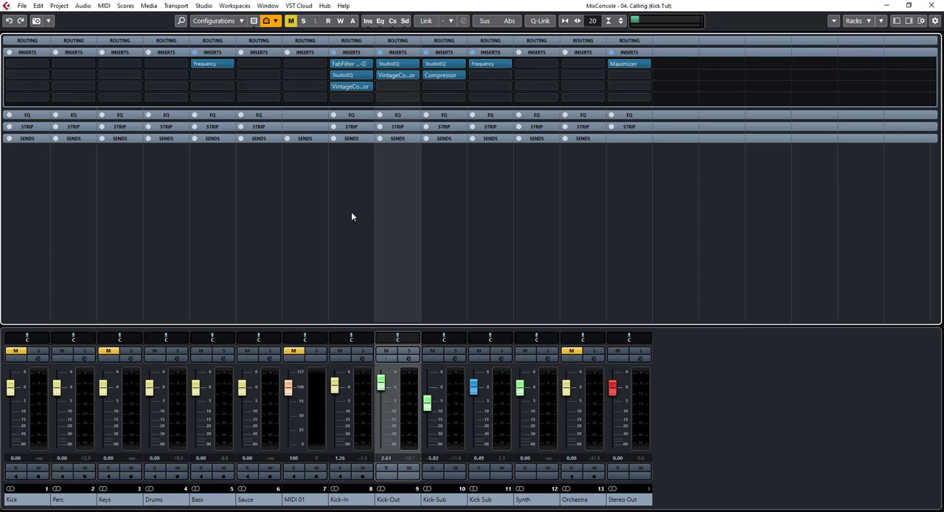
click(351, 215)
click(380, 210)
click(436, 201)
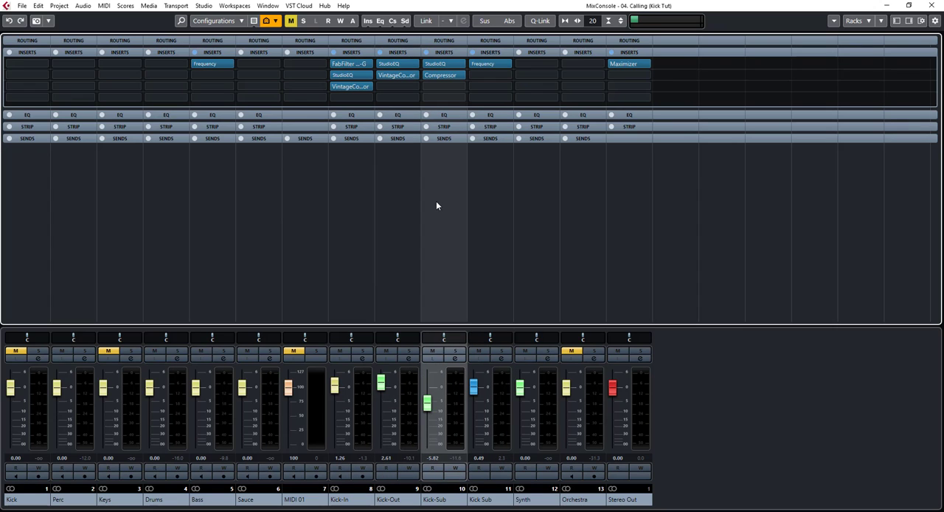
click(516, 195)
Bypass Frequency on the Kick Sub group to hear the full mix without it, and close the plug-in window
click(486, 202)
double_click(487, 65)
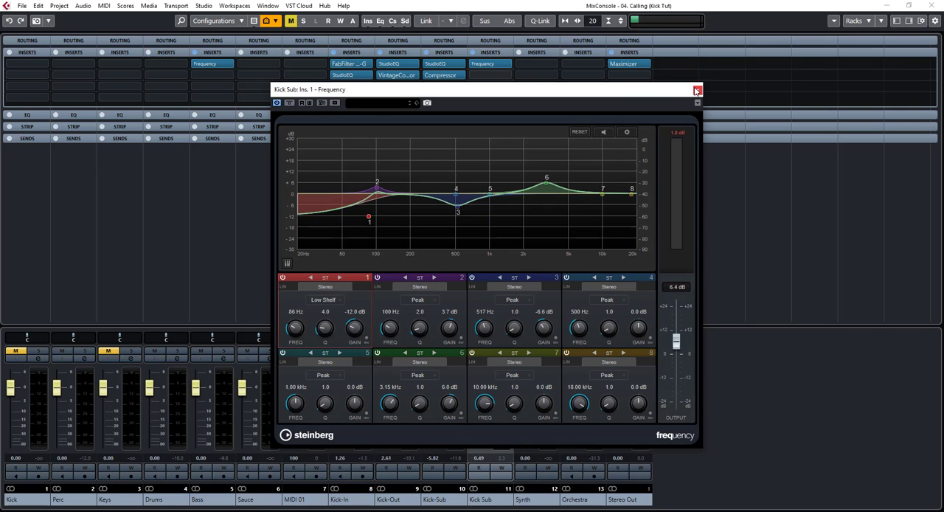
click(289, 103)
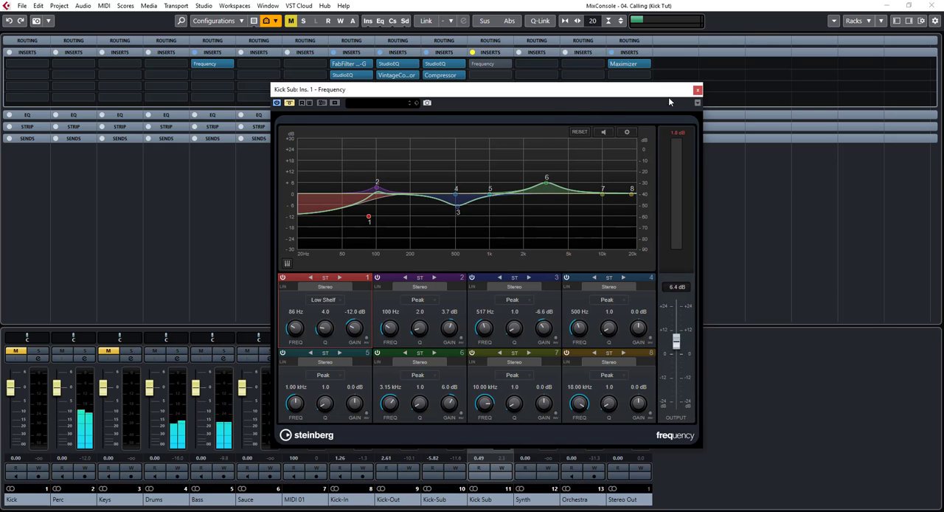
click(698, 90)
Solo Kick Sub together with Bass, compare them with Kick Sub's Frequency EQ bypassed and active, and close the plug-in with the EQ active
click(501, 351)
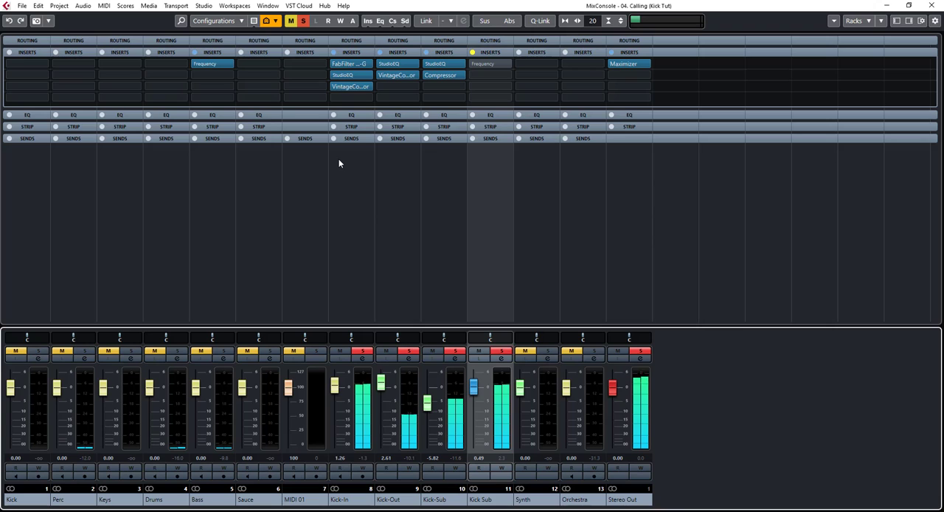
click(222, 352)
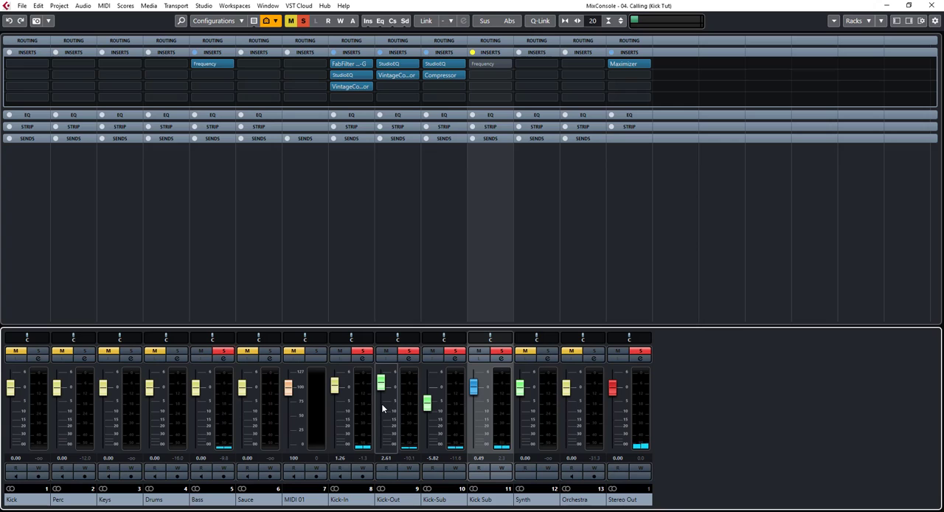
click(484, 64)
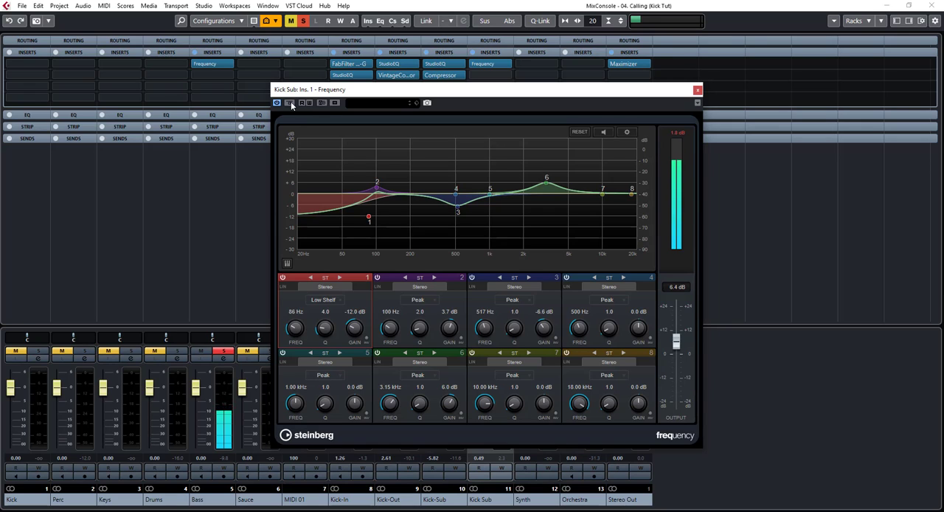
click(290, 103)
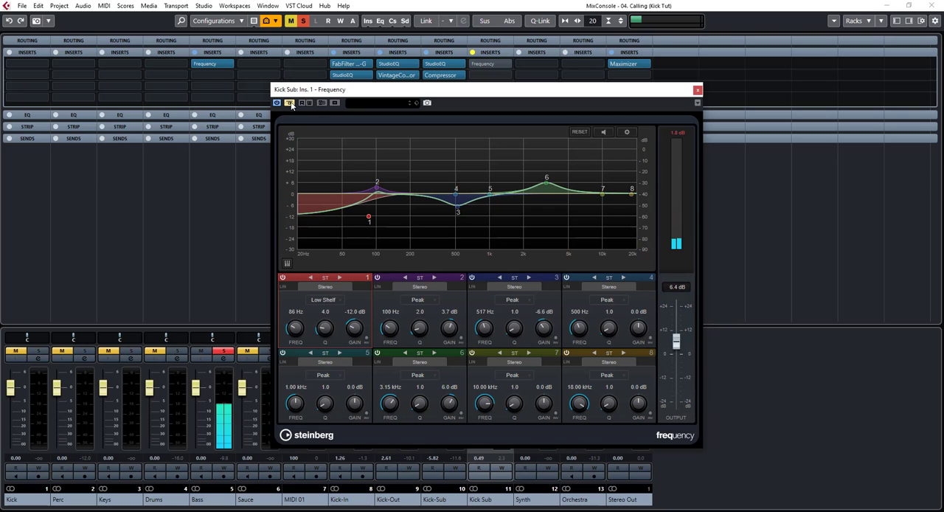
click(290, 103)
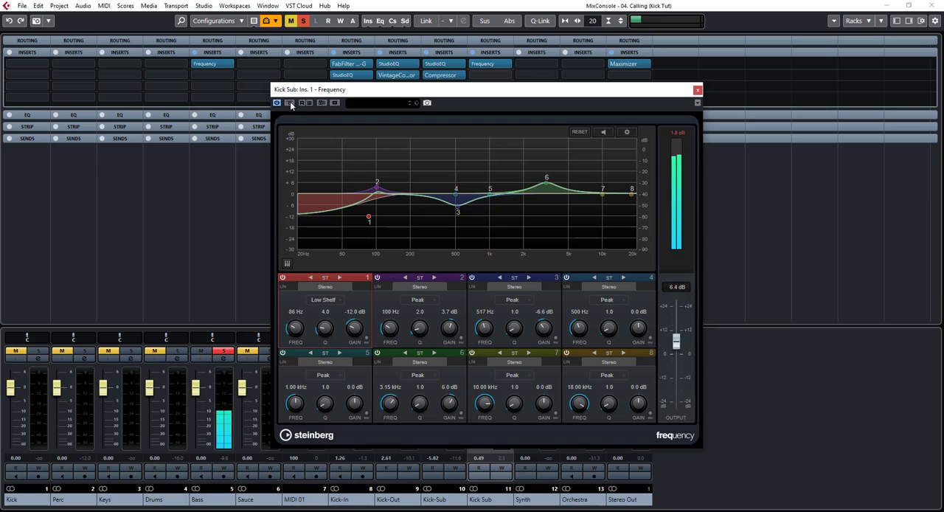
click(698, 90)
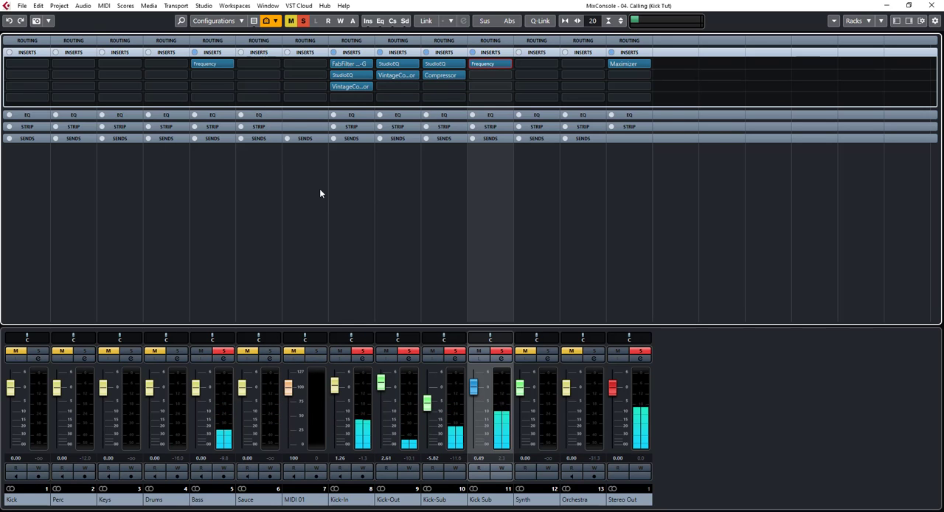
Clear all solos, compare the full mix with Kick Sub's Frequency EQ bypassed and active, and close the plug-in with the EQ active
click(302, 20)
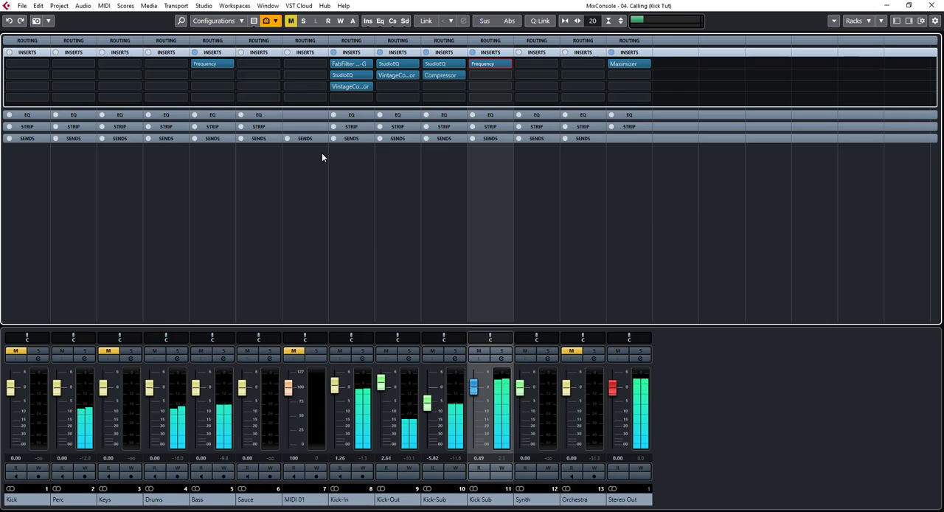
click(474, 65)
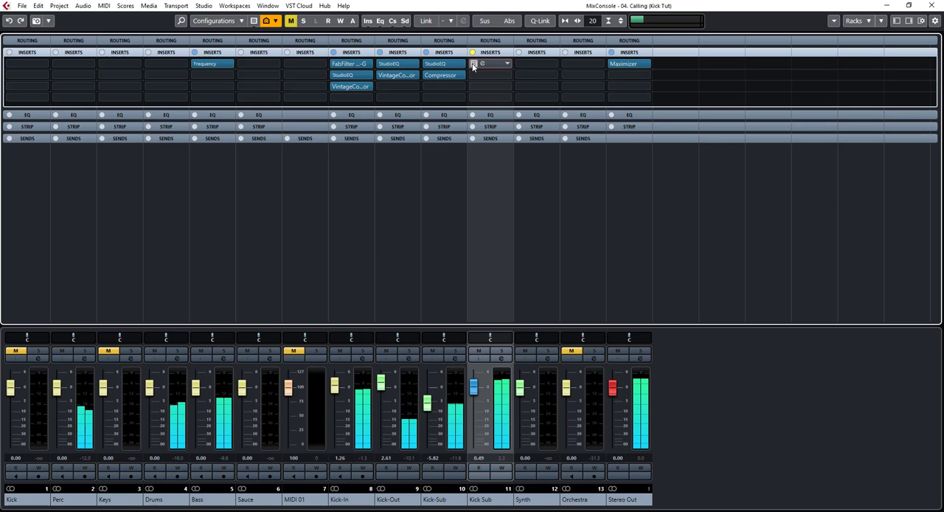
click(481, 64)
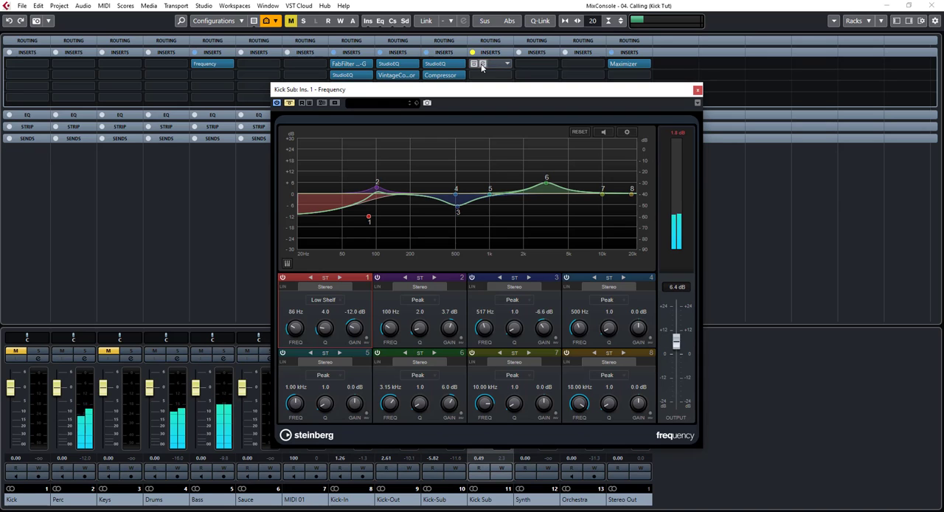
click(289, 103)
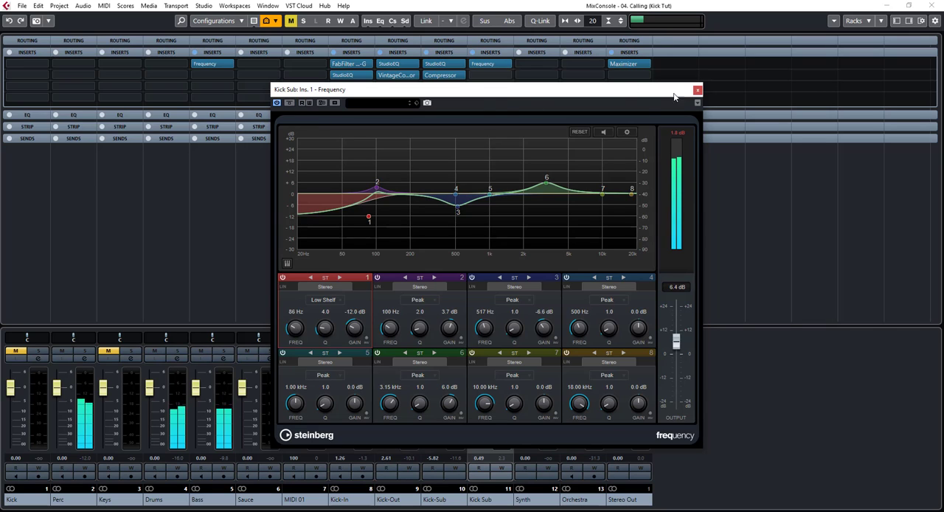
click(698, 92)
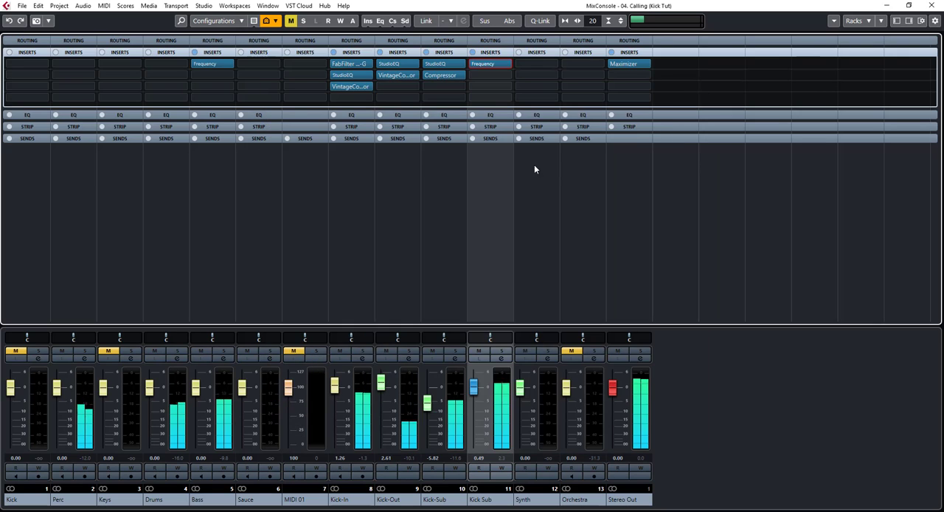